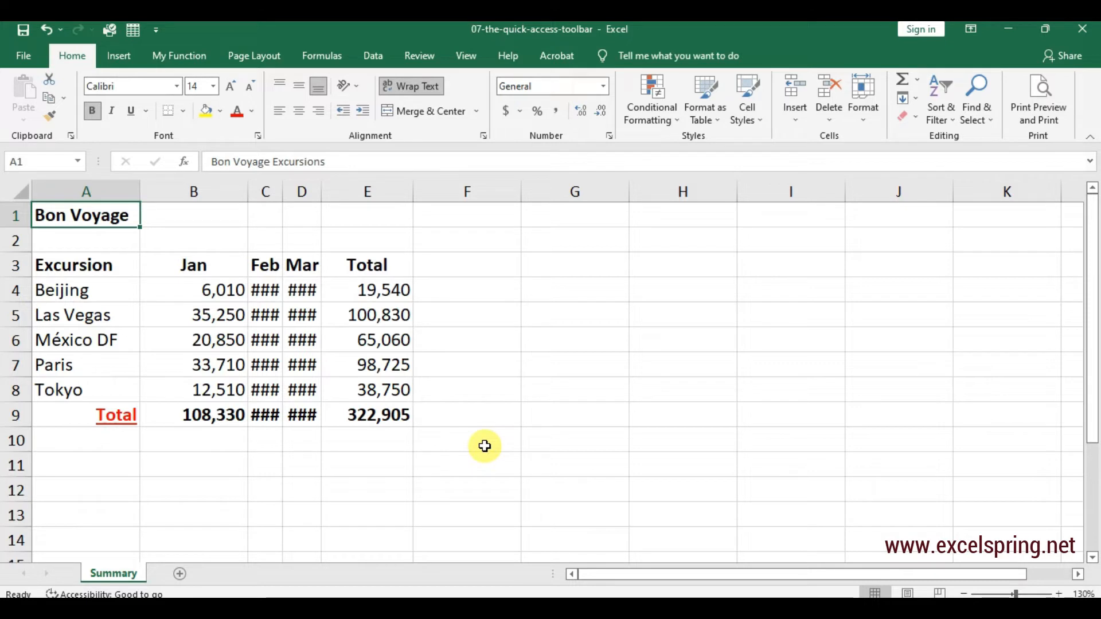
# - Copy the formatting of the Total label in A9 onto the Total heading in E3 with Format Painter
pyautogui.click(94, 417)
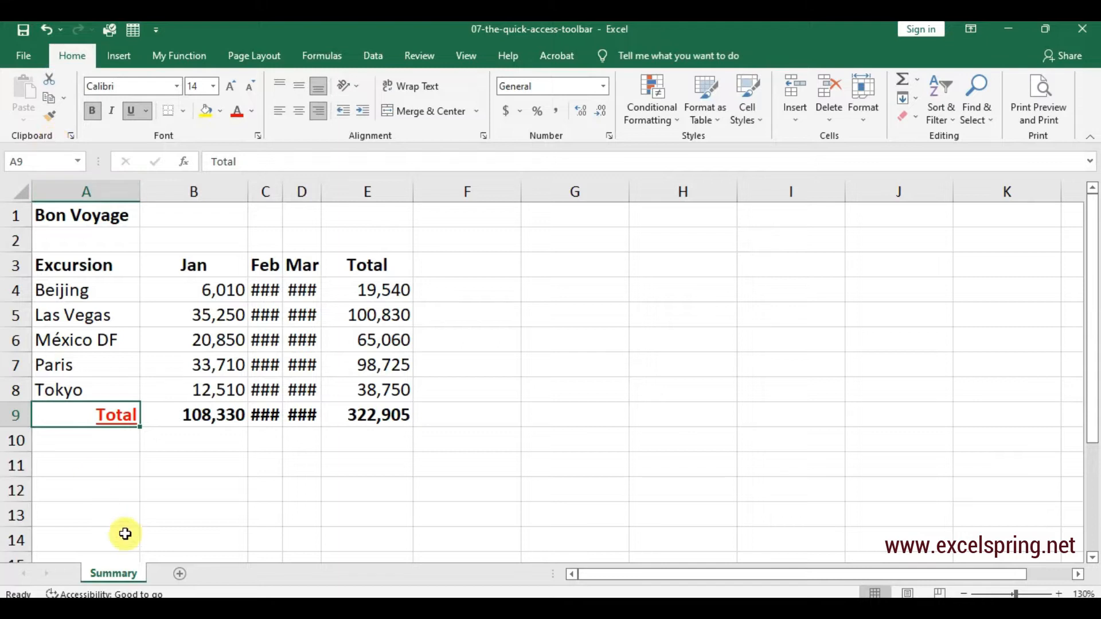
pyautogui.click(121, 513)
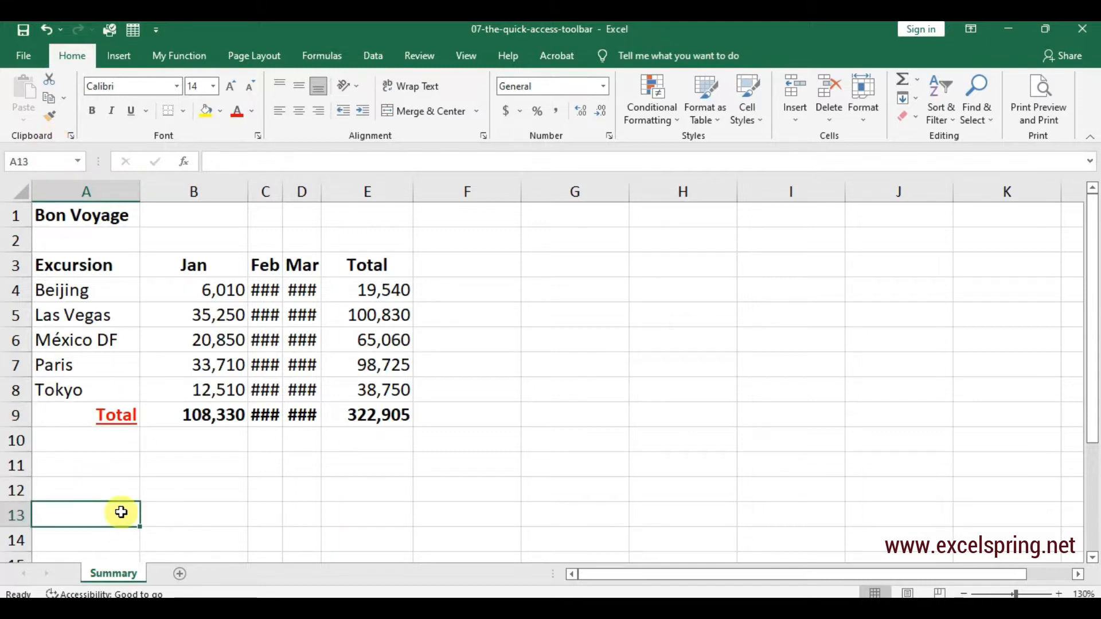
pyautogui.click(73, 416)
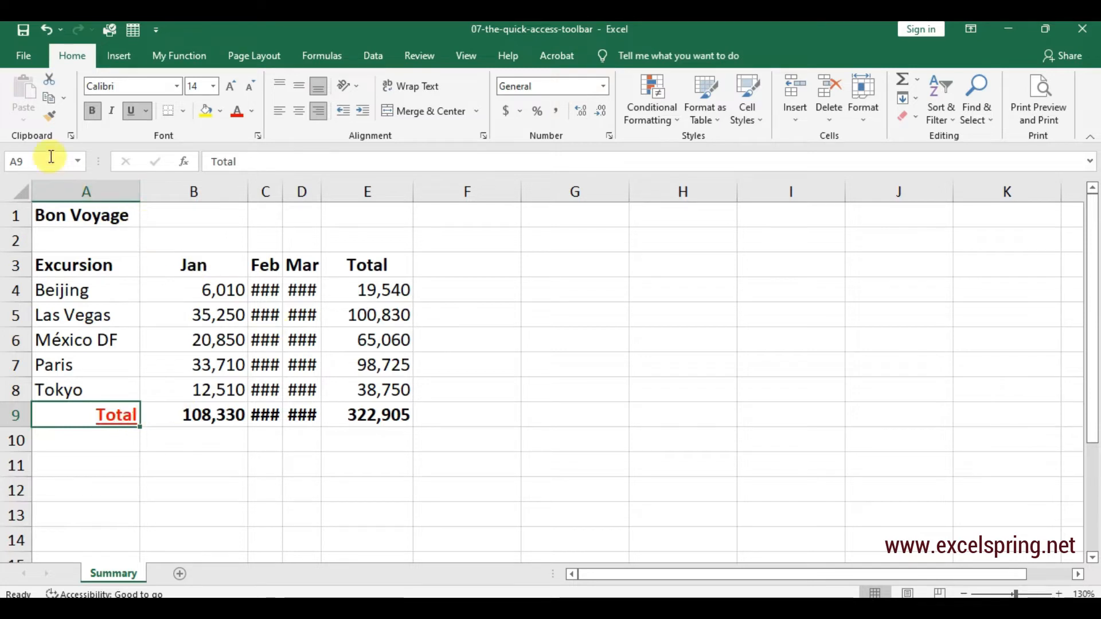
pyautogui.click(47, 116)
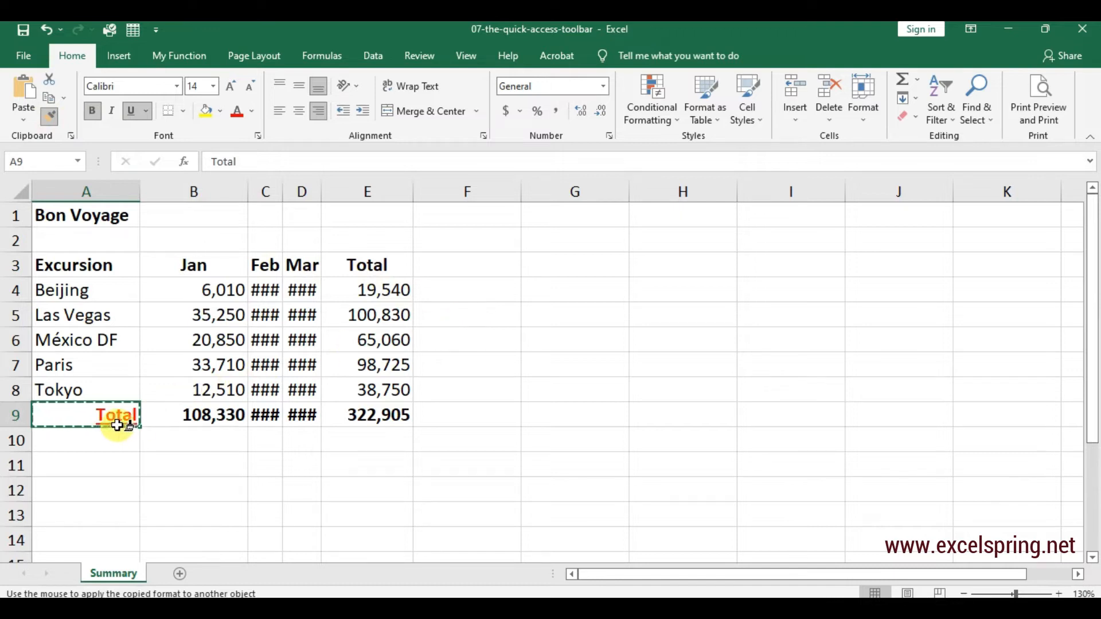
pyautogui.click(365, 263)
pyautogui.click(159, 493)
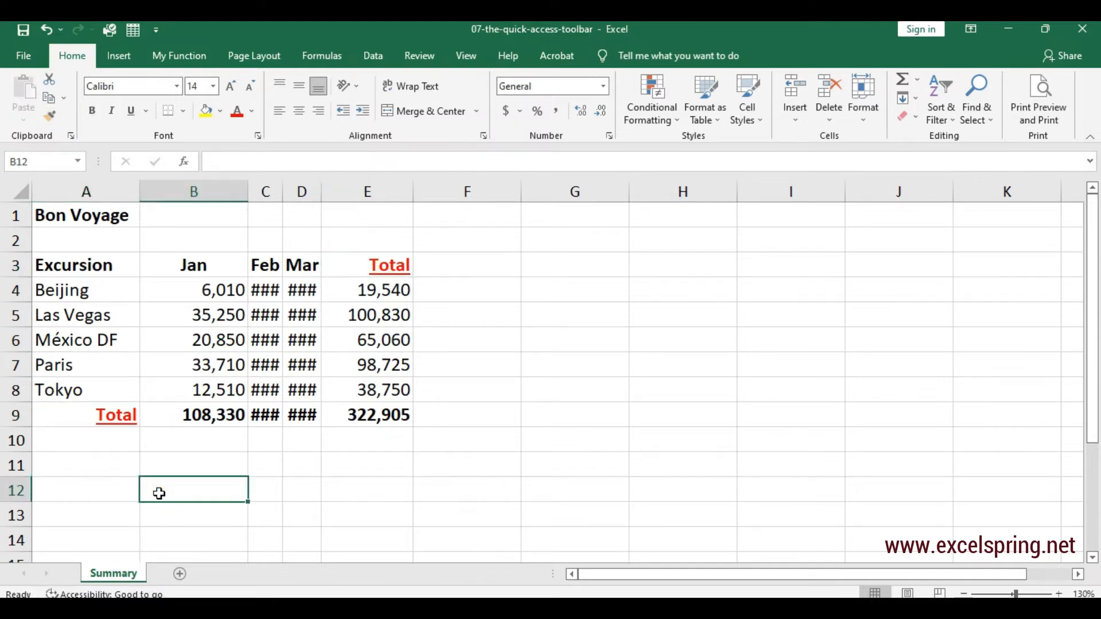
pyautogui.click(112, 416)
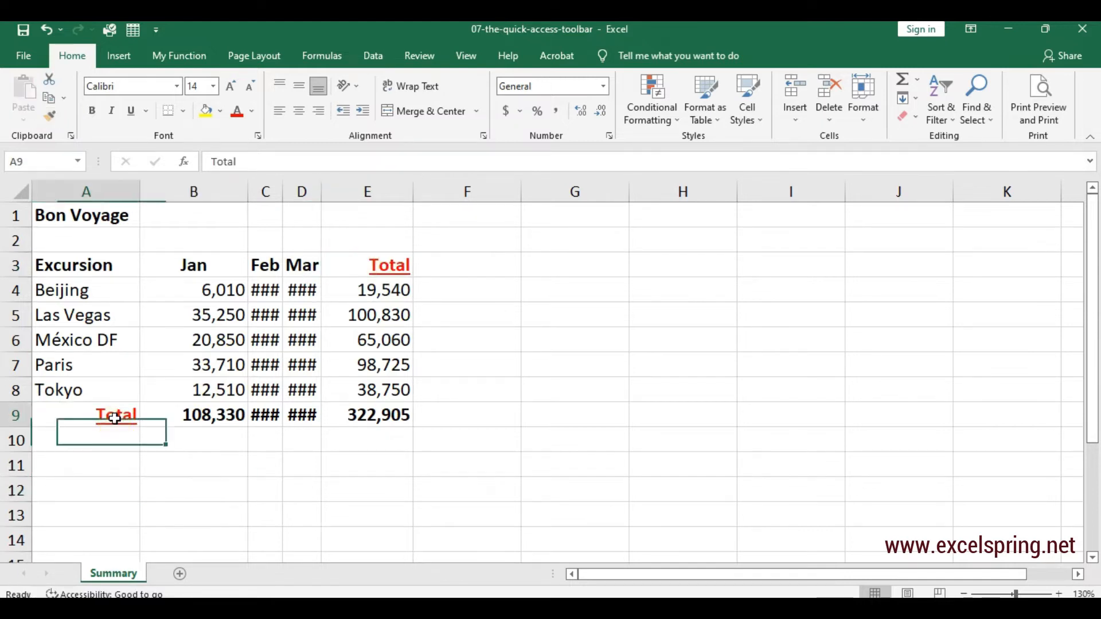
pyautogui.click(388, 267)
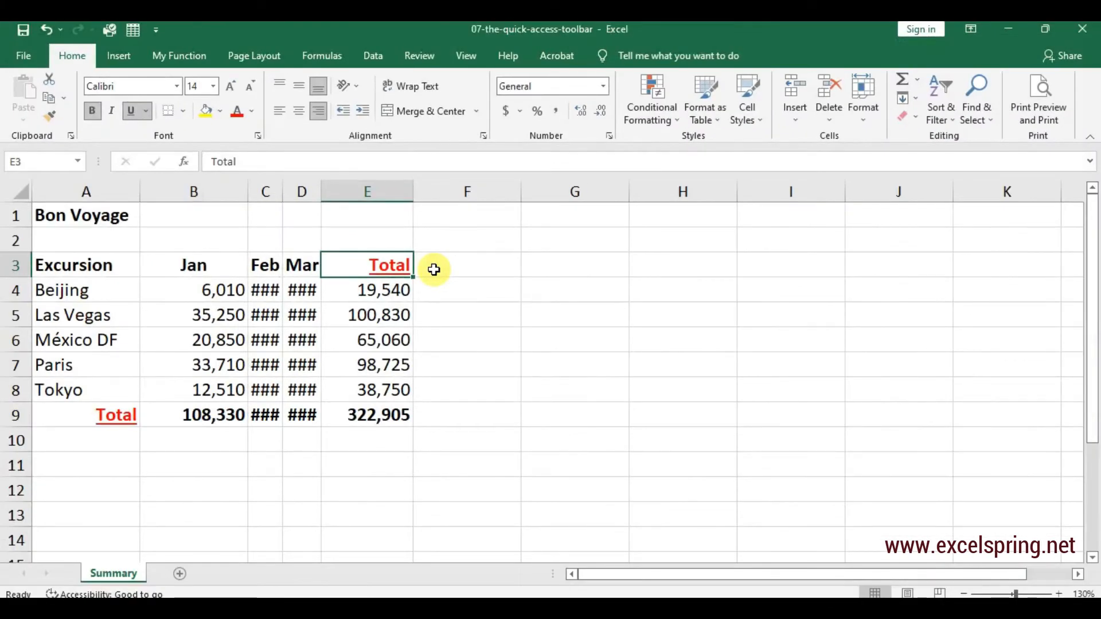
pyautogui.click(481, 266)
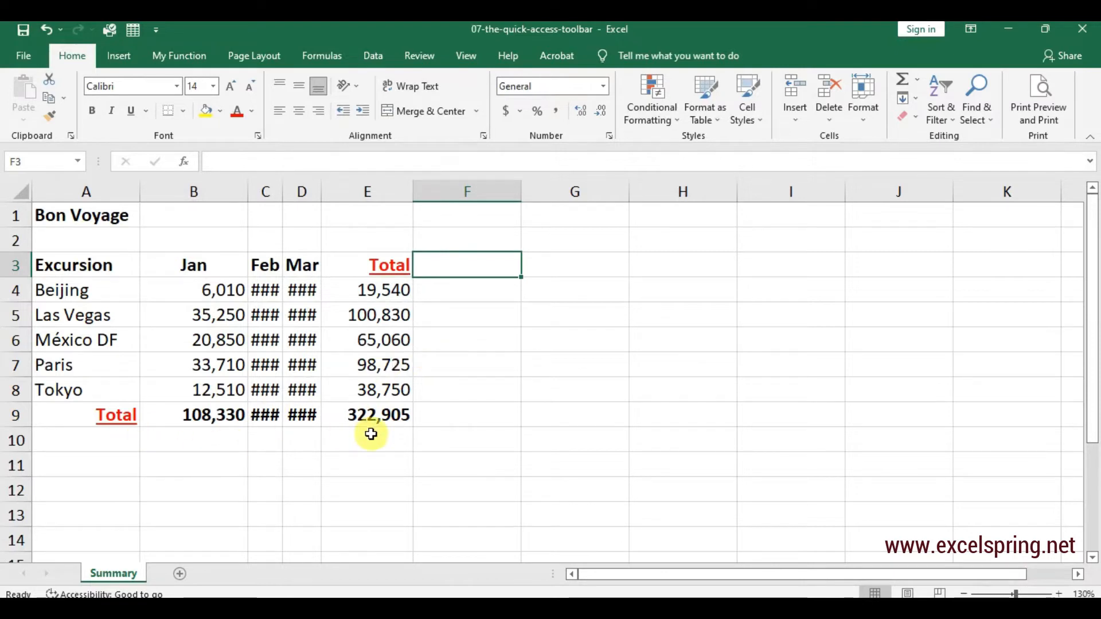
# - Copy the formatting of A9 onto the Jan, Feb and Mar headings in B3:D3 in one locked Format Painter session
pyautogui.click(78, 419)
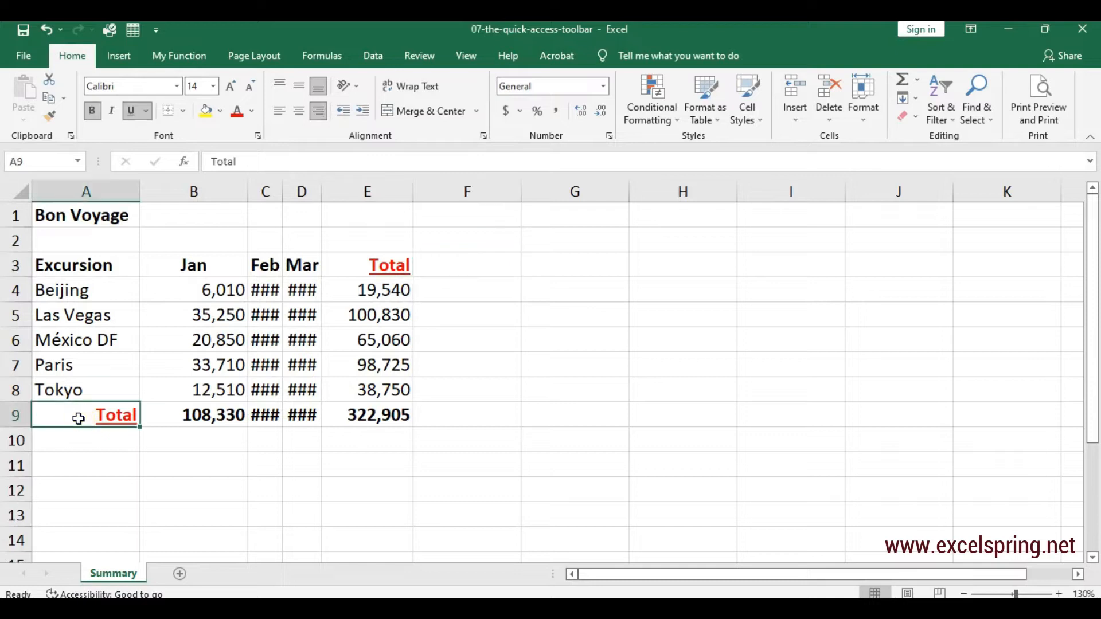
pyautogui.click(49, 120)
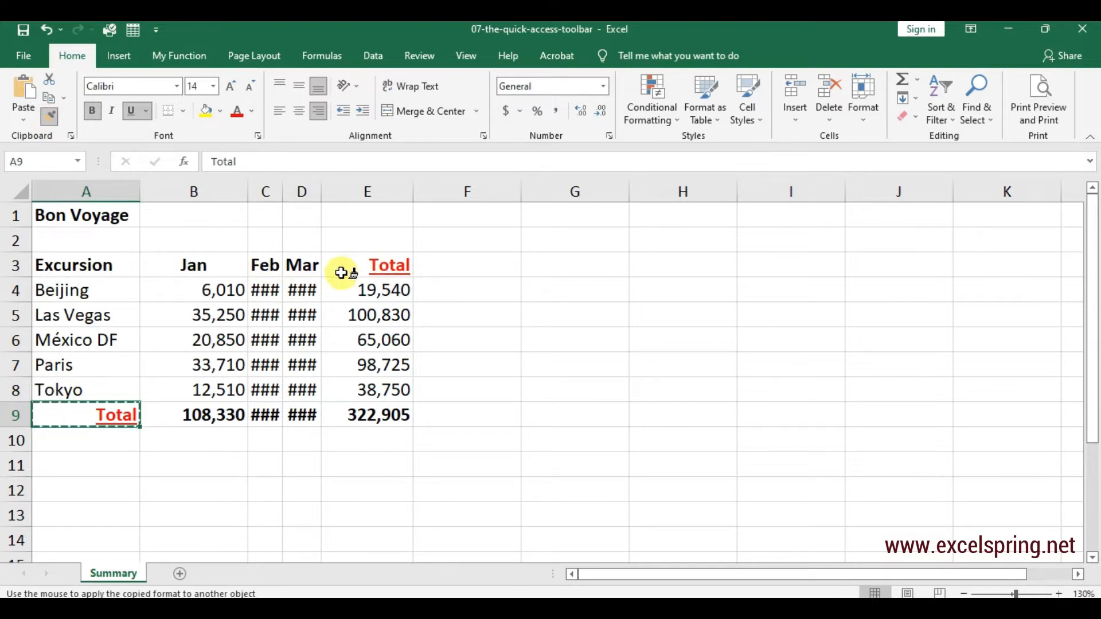
pyautogui.click(213, 265)
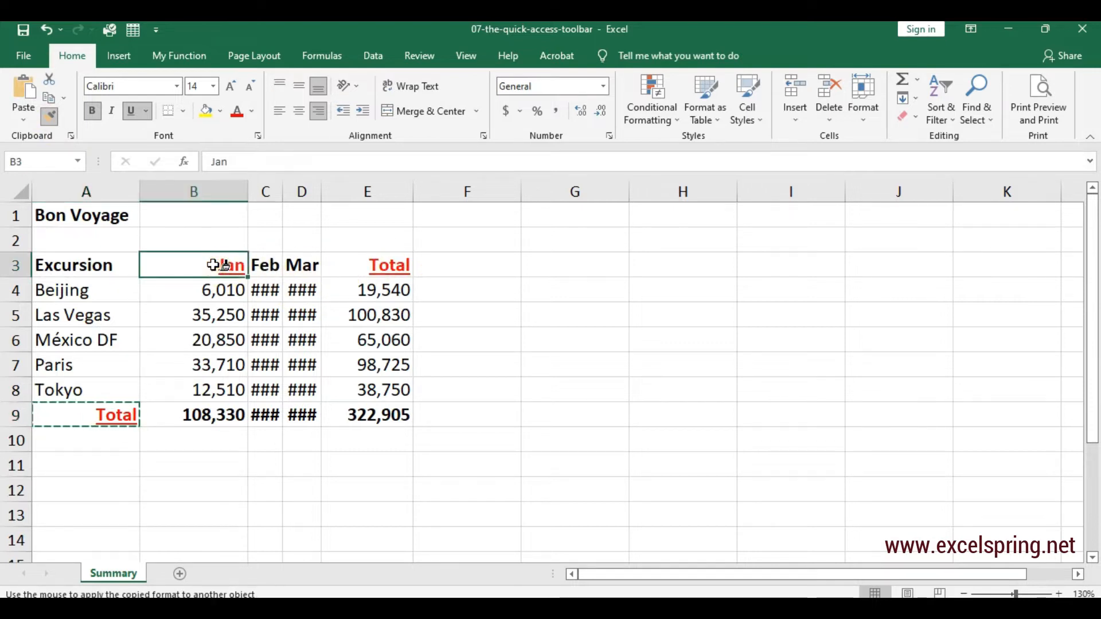
pyautogui.click(265, 265)
pyautogui.click(303, 266)
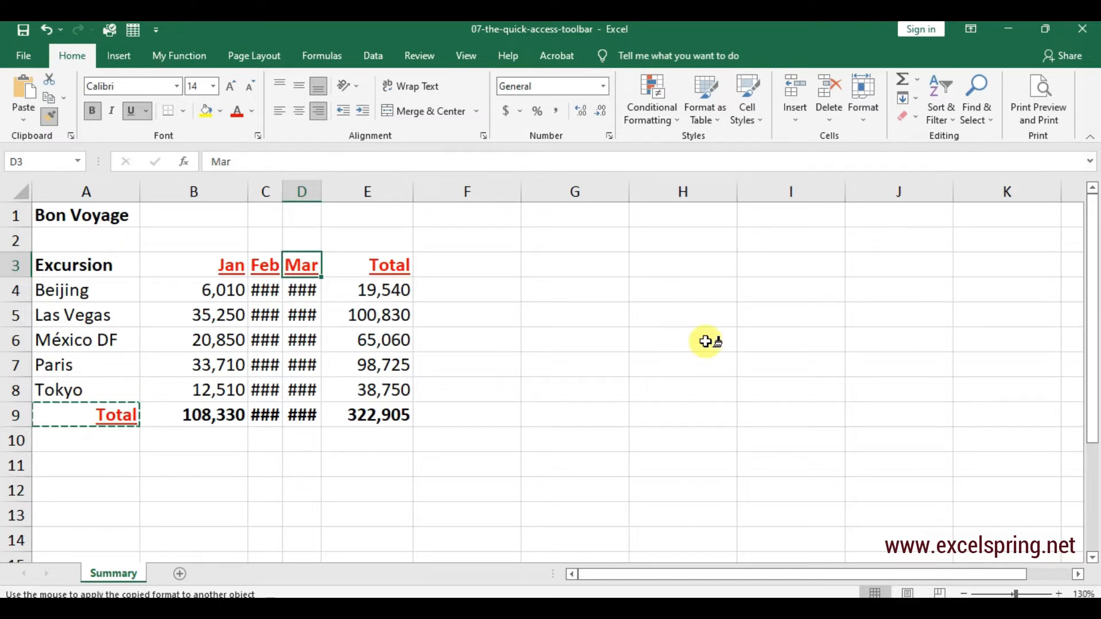
pyautogui.press('Escape')
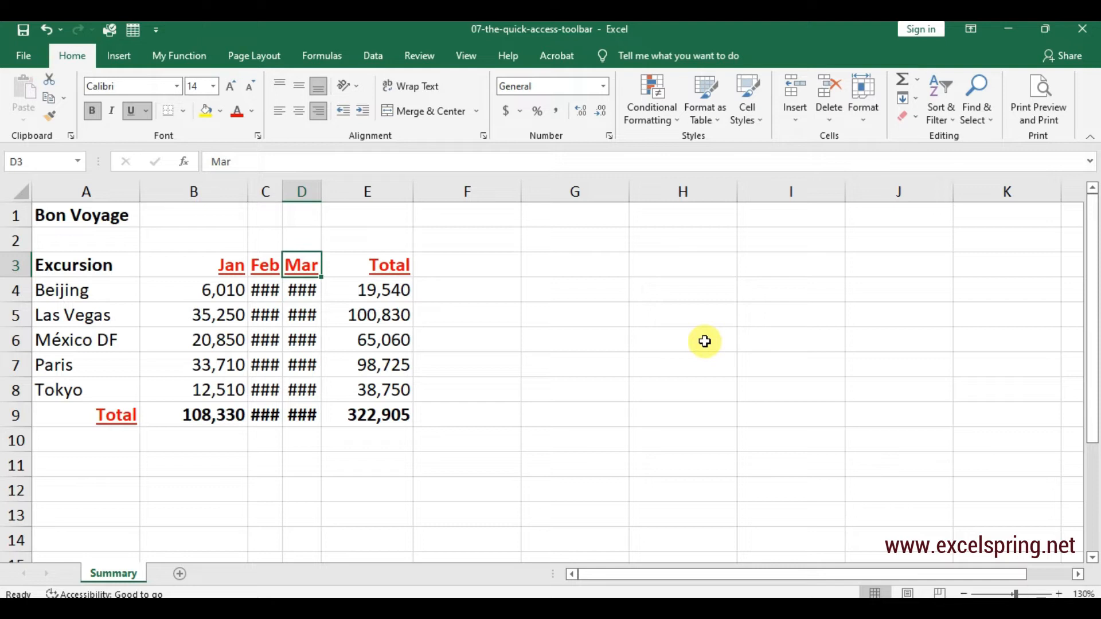
pyautogui.click(614, 386)
pyautogui.click(466, 346)
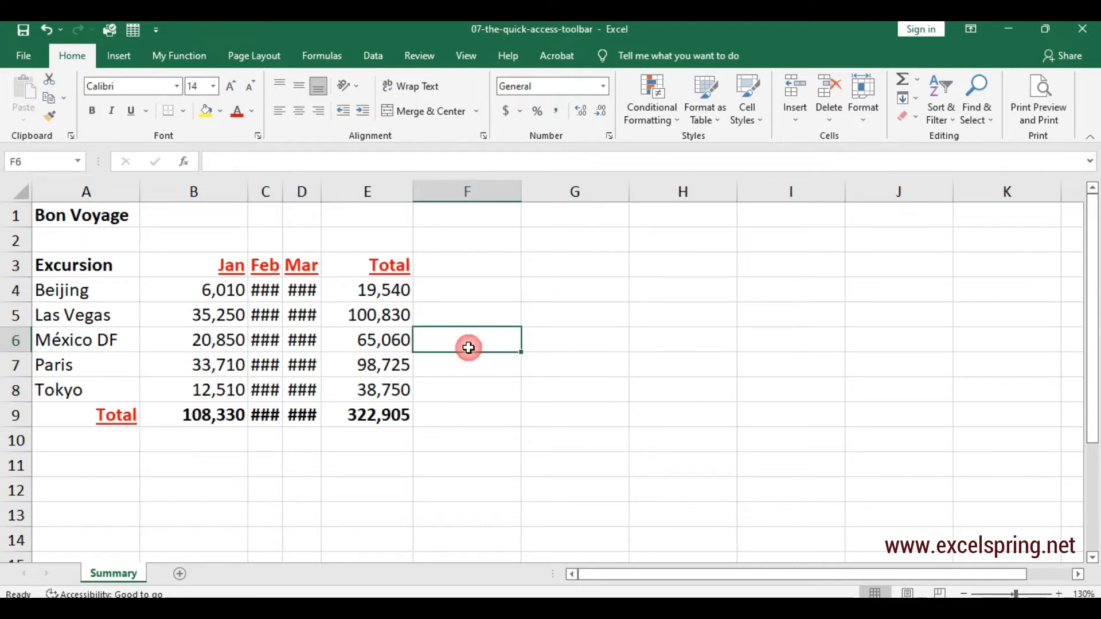
pyautogui.click(354, 347)
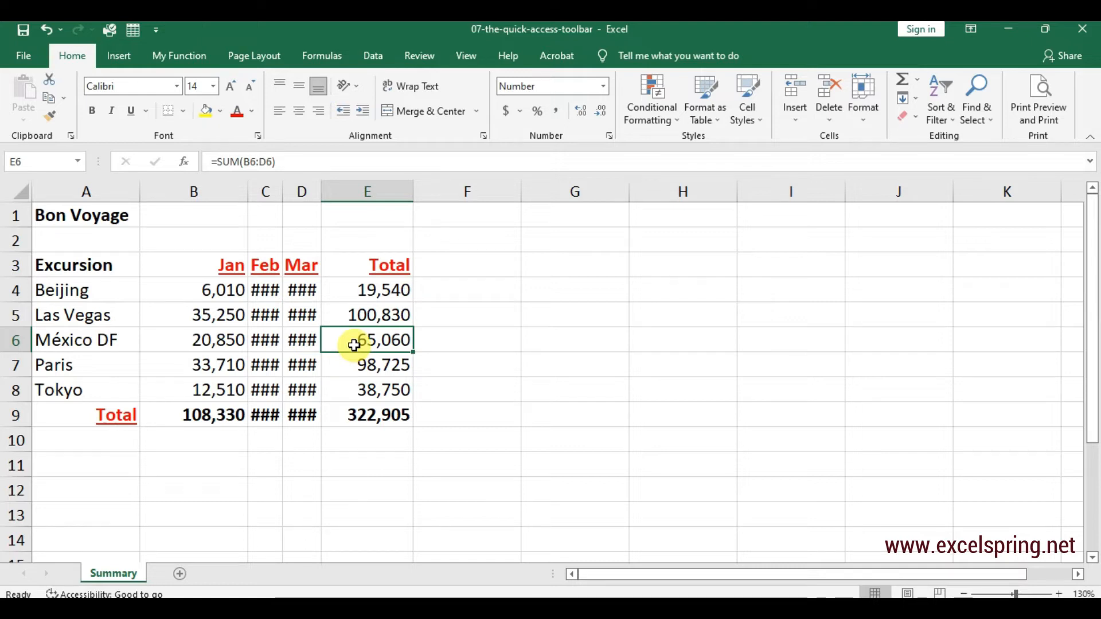
# - Undo the three format copies on the Jan, Feb and Mar headings
pyautogui.click(46, 29)
pyautogui.click(46, 26)
pyautogui.click(46, 27)
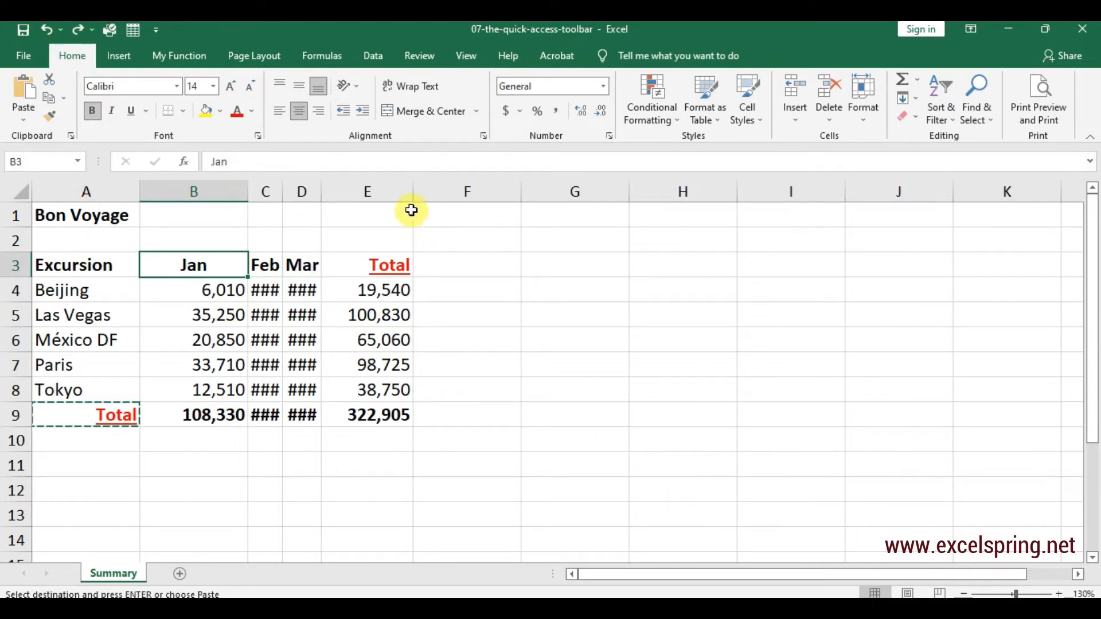
# - Narrow column E to a width of about 4.3 and inspect the cut-off cells in columns C to E
pyautogui.moveTo(413, 192); pyautogui.dragTo(363, 192)
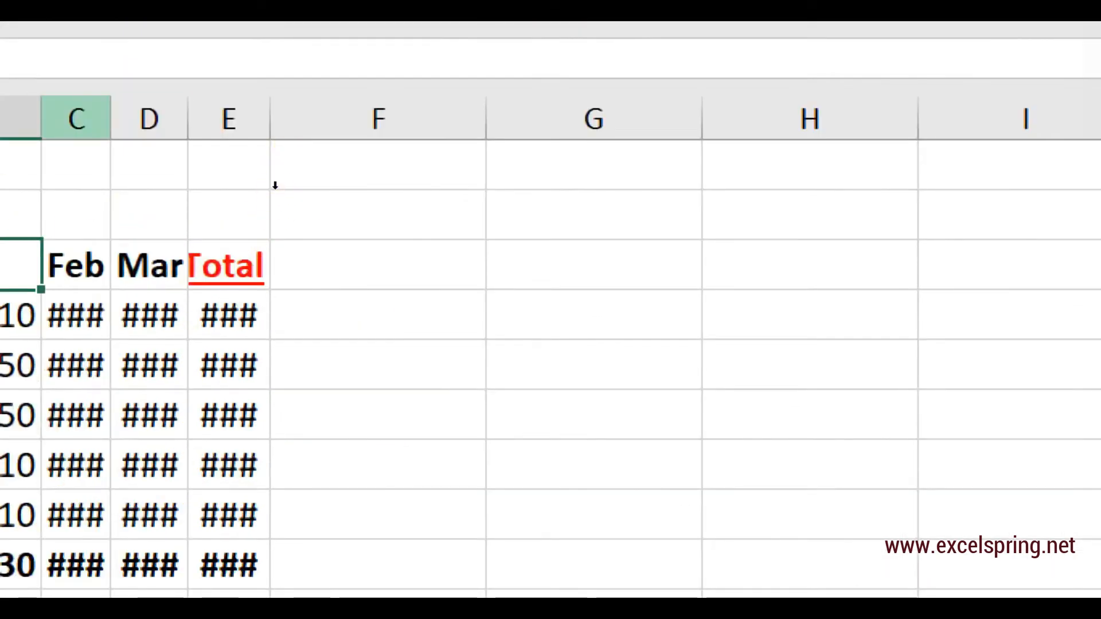
pyautogui.click(76, 119)
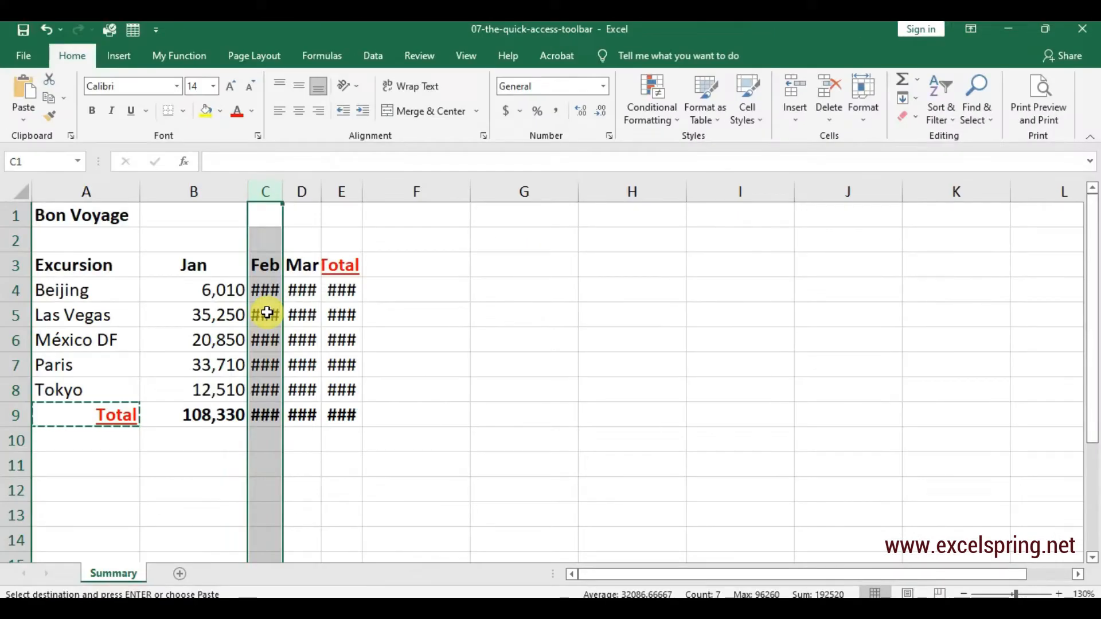
pyautogui.click(301, 293)
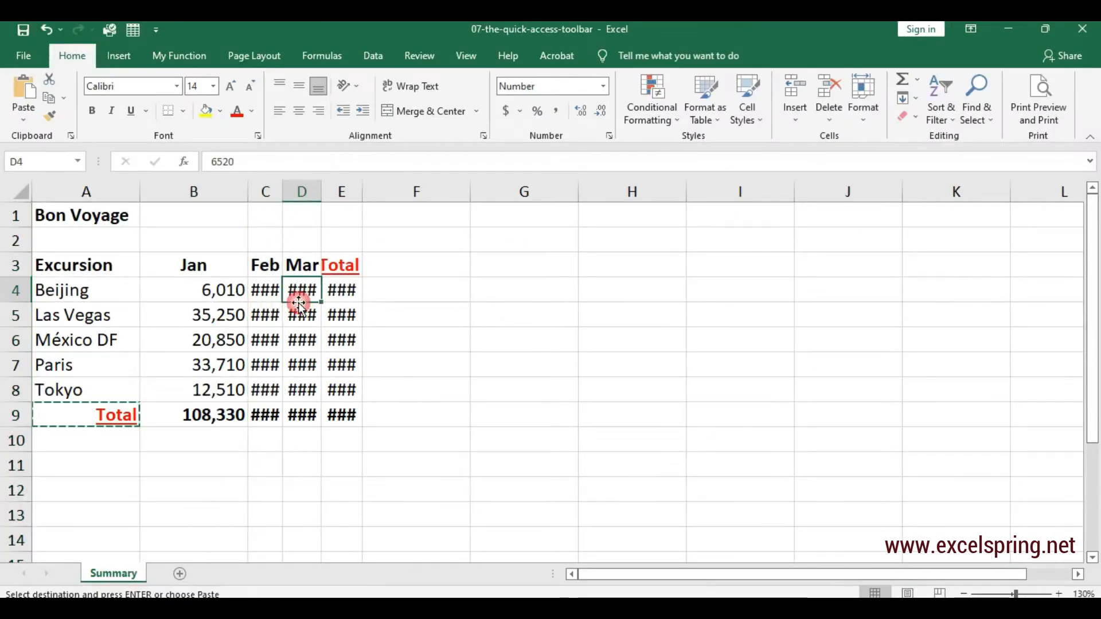
pyautogui.click(338, 293)
pyautogui.moveTo(335, 304)
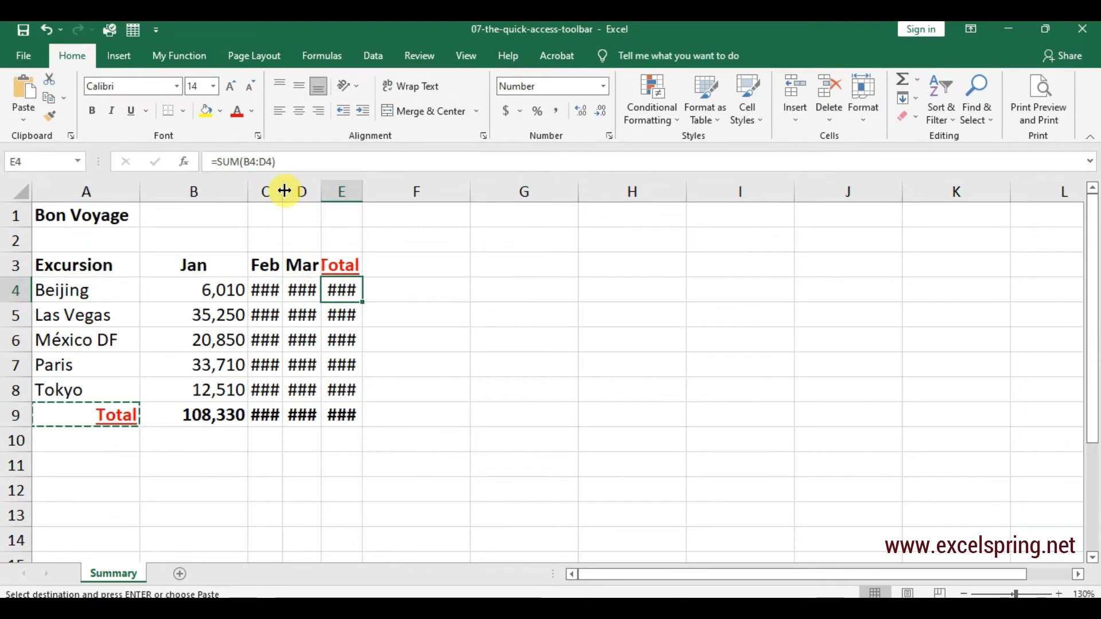
# - Widen column C by hand so that all the Feb figures fit with some room to spare
pyautogui.moveTo(285, 191); pyautogui.dragTo(313, 191)
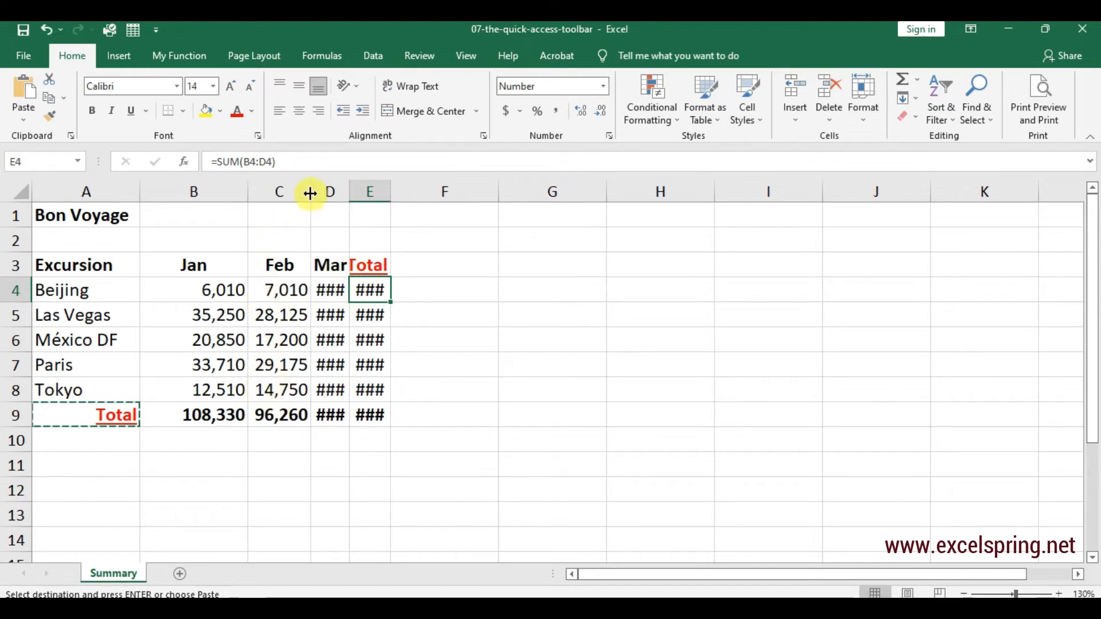
pyautogui.moveTo(313, 191); pyautogui.dragTo(327, 191)
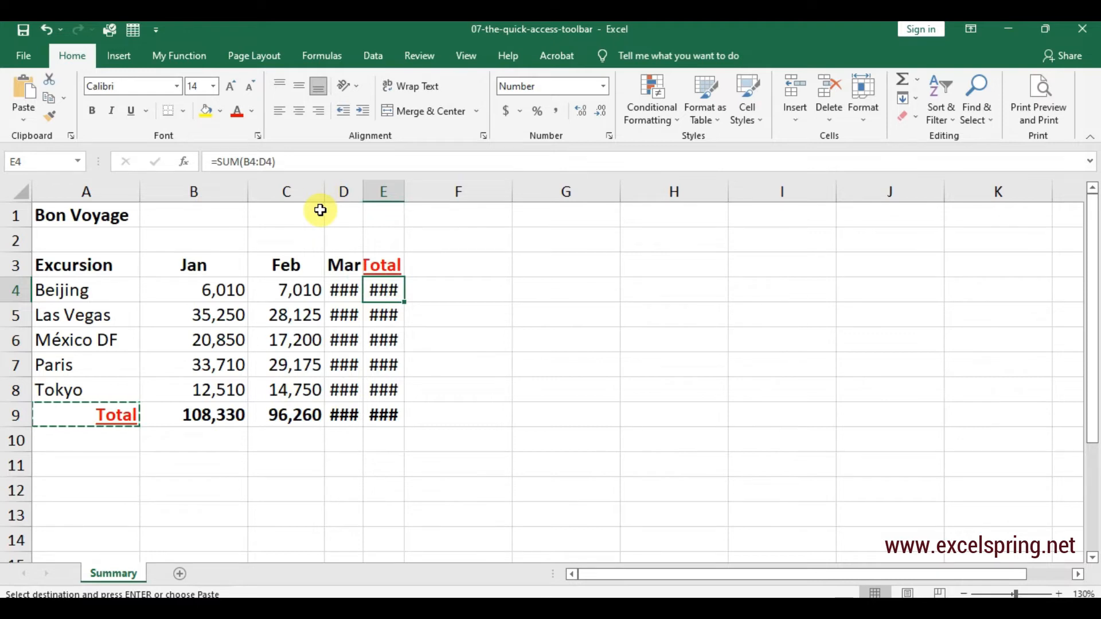
pyautogui.click(284, 293)
pyautogui.click(343, 293)
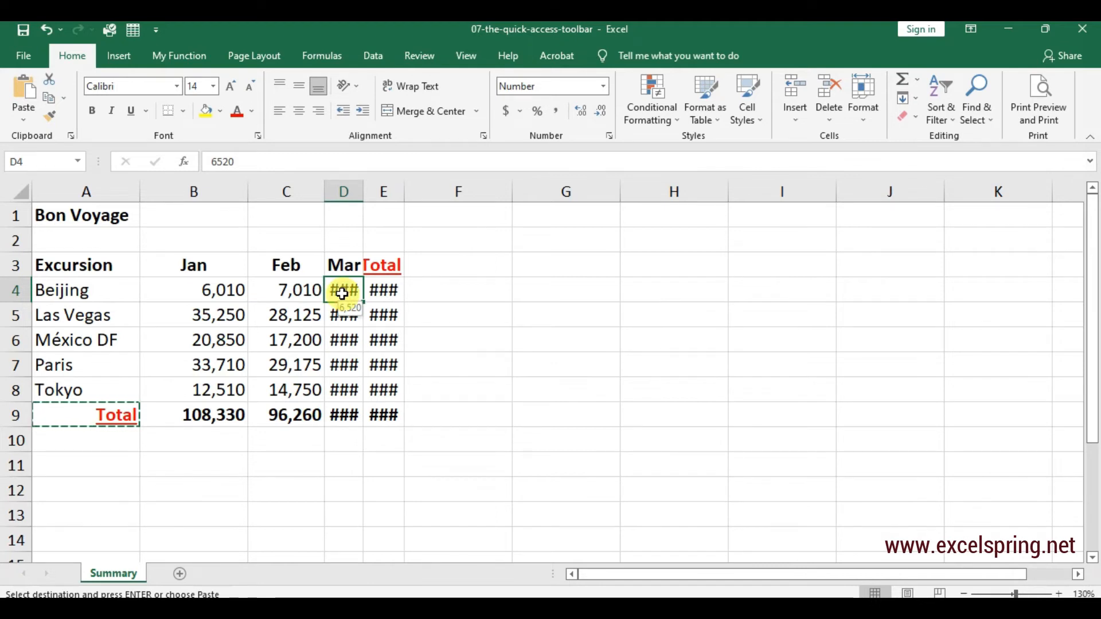
# - AutoFit the width of column D to its Mar figures
pyautogui.click(288, 192)
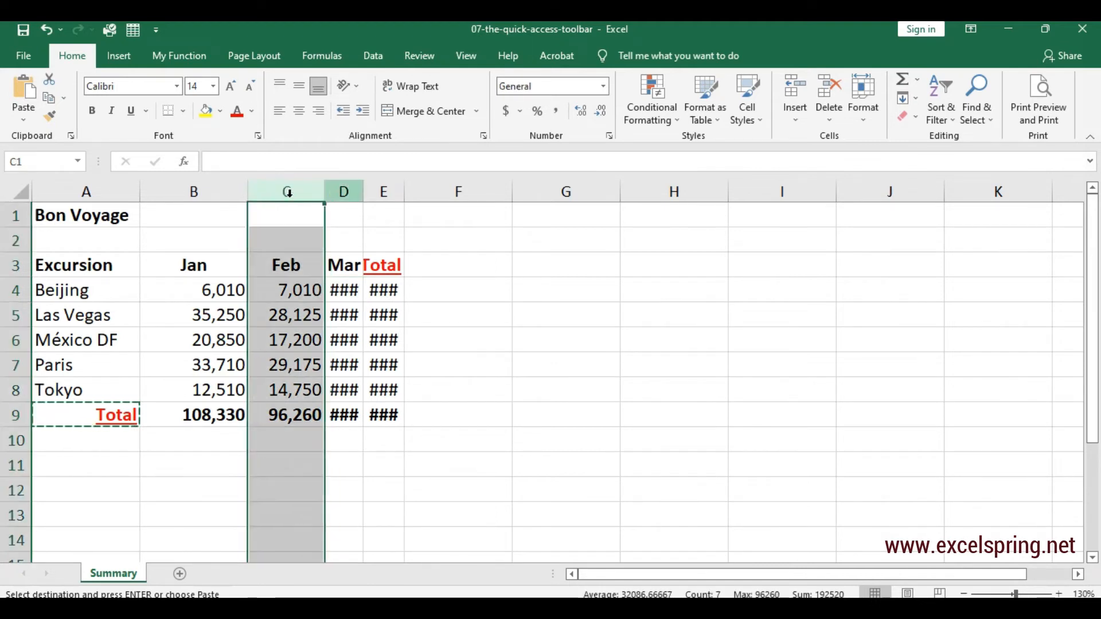
pyautogui.click(352, 196)
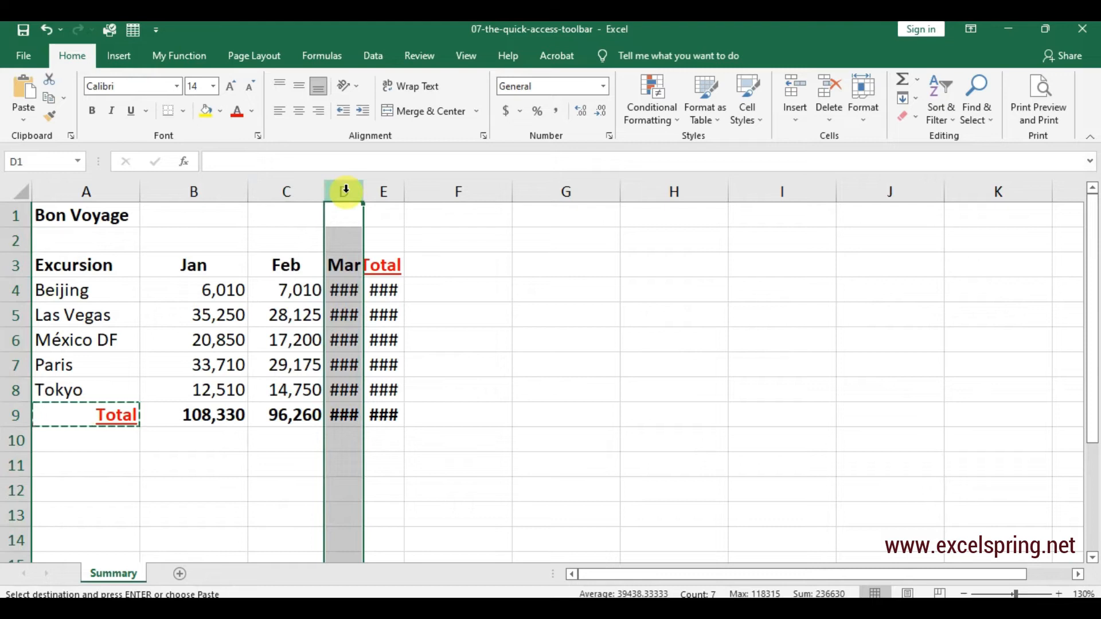
pyautogui.click(423, 222)
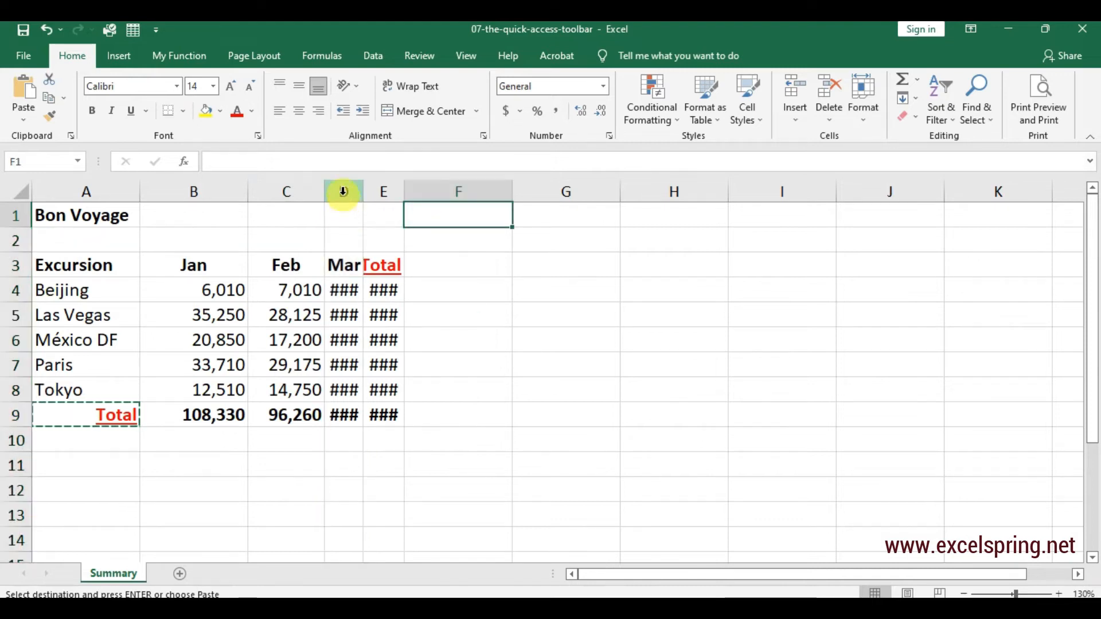
pyautogui.click(344, 191)
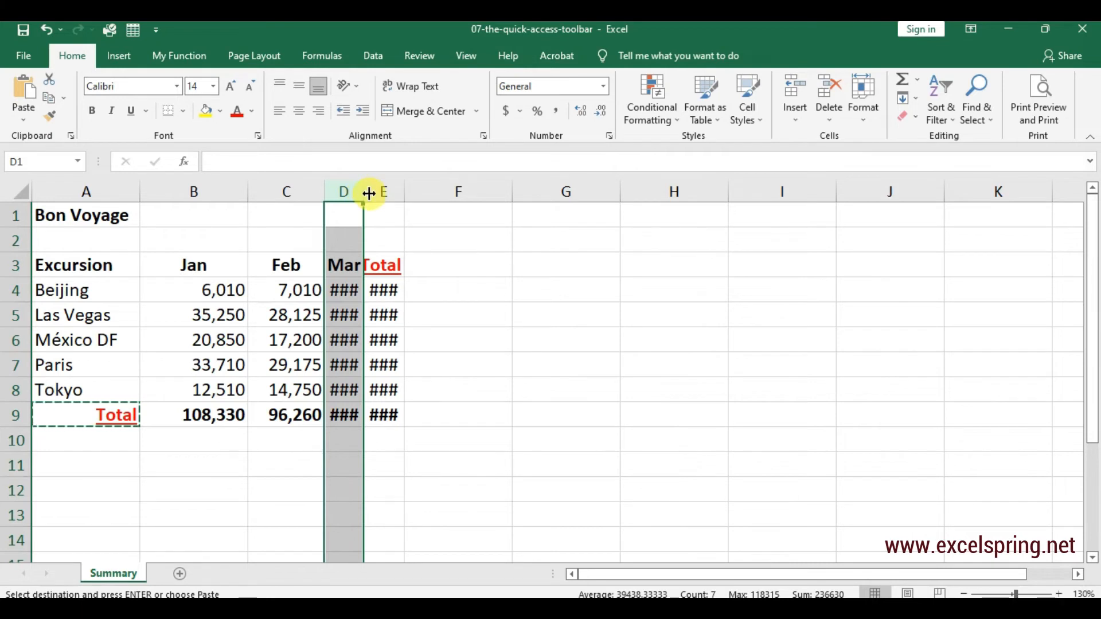
pyautogui.doubleClick(368, 191)
pyautogui.click(508, 234)
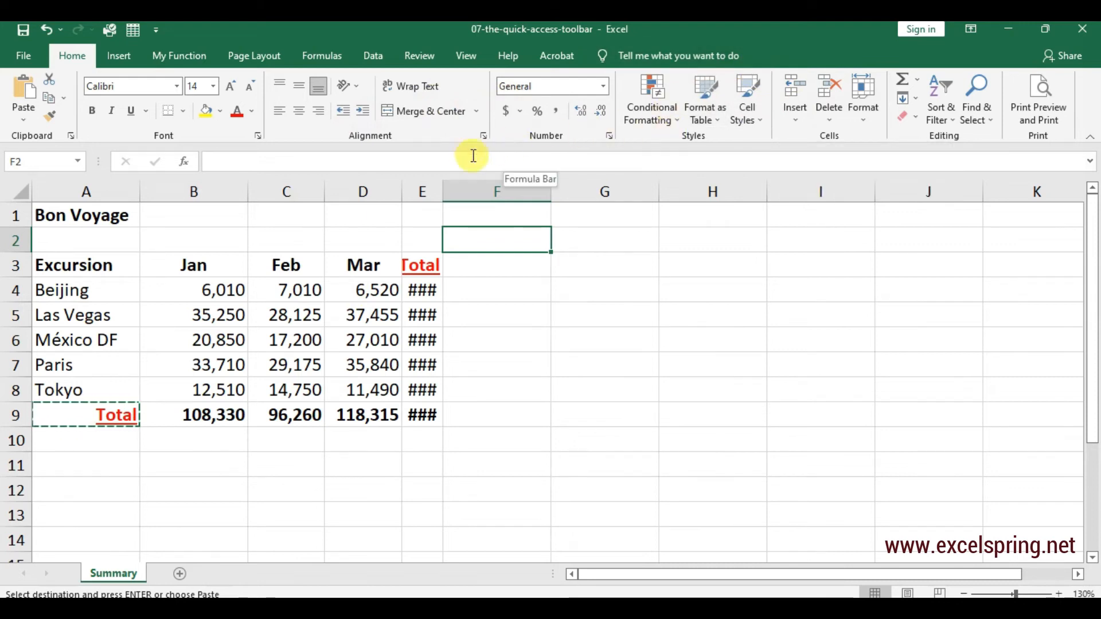
# - Set the width of column E, holding the row totals, to exactly 8
pyautogui.click(423, 192)
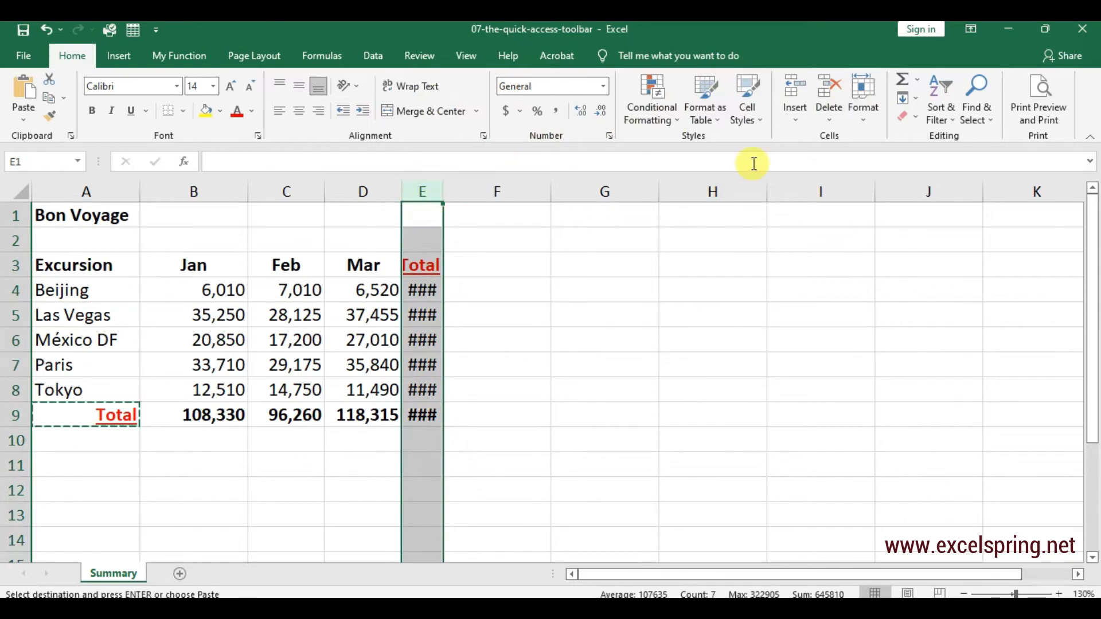
pyautogui.click(866, 120)
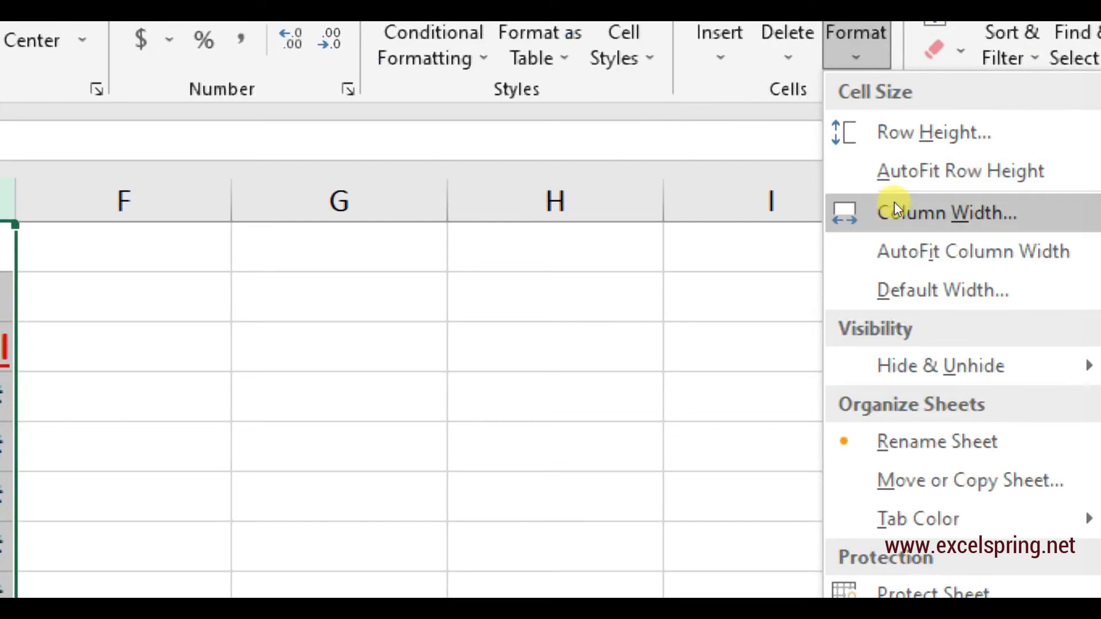
pyautogui.click(896, 198)
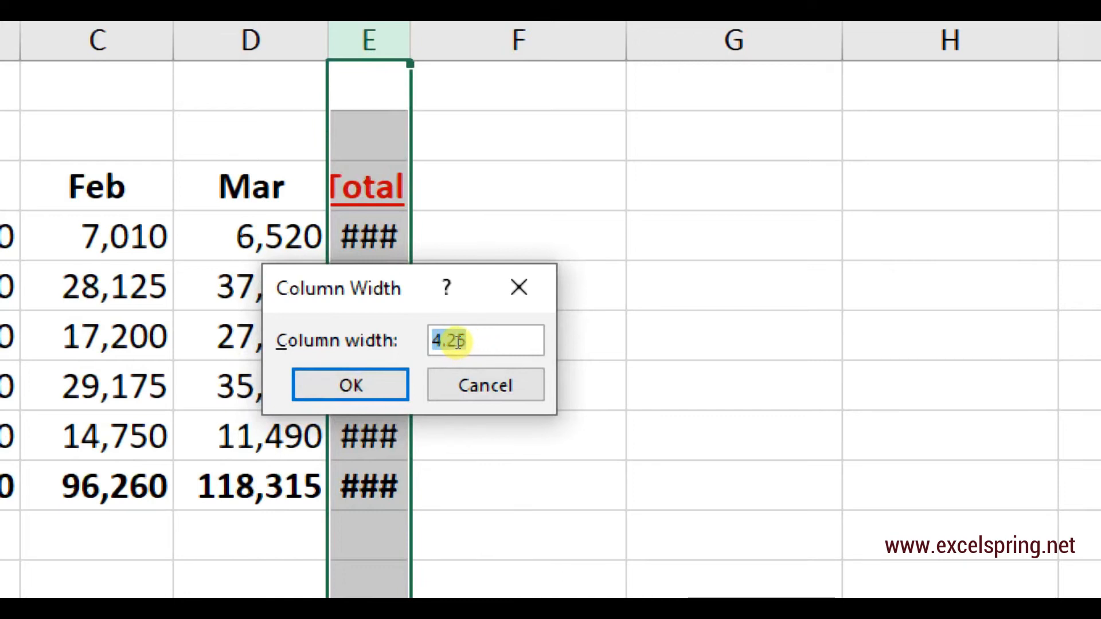
pyautogui.click(473, 344)
pyautogui.press('BackSpace')
pyautogui.press('BackSpace')
pyautogui.press('BackSpace')
pyautogui.press('BackSpace')
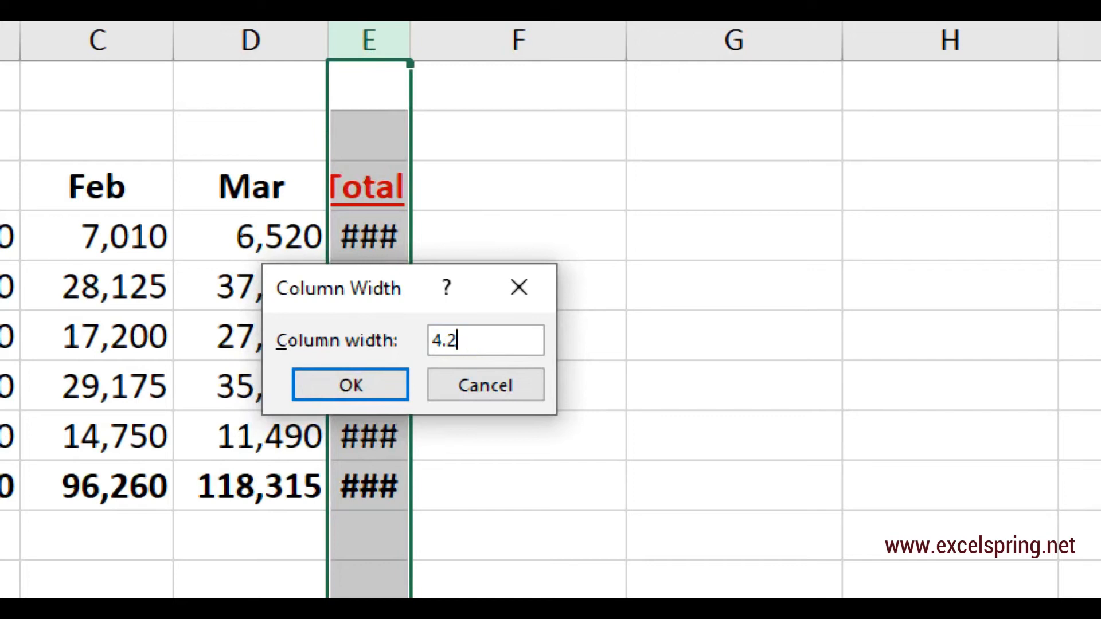
pyautogui.press('Tab')
pyautogui.press('Tab')
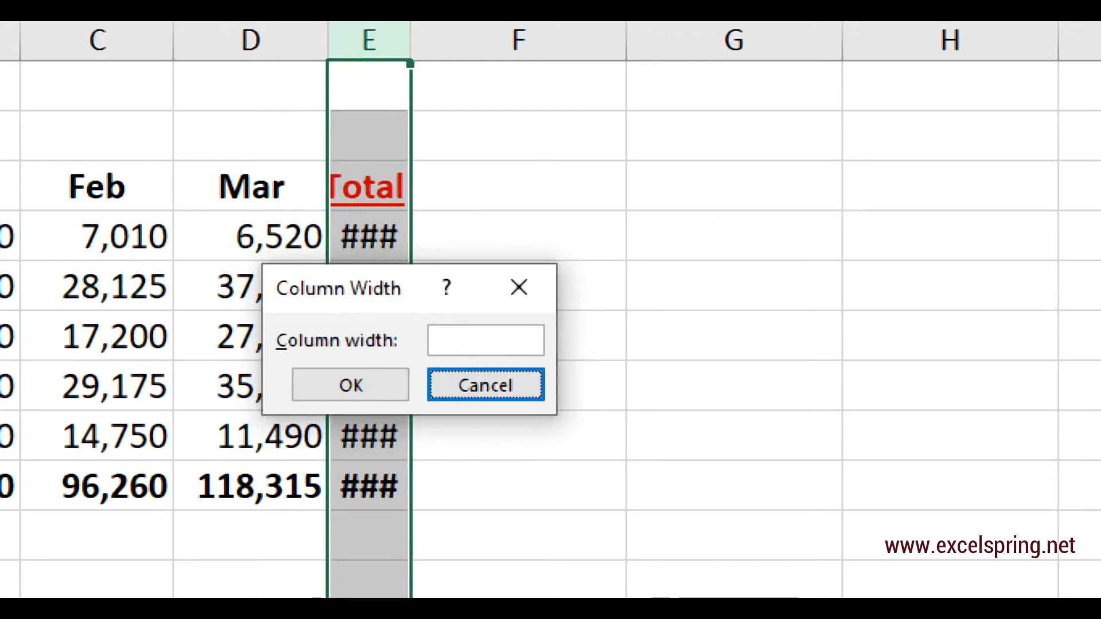
pyautogui.click(467, 342)
pyautogui.write('8')
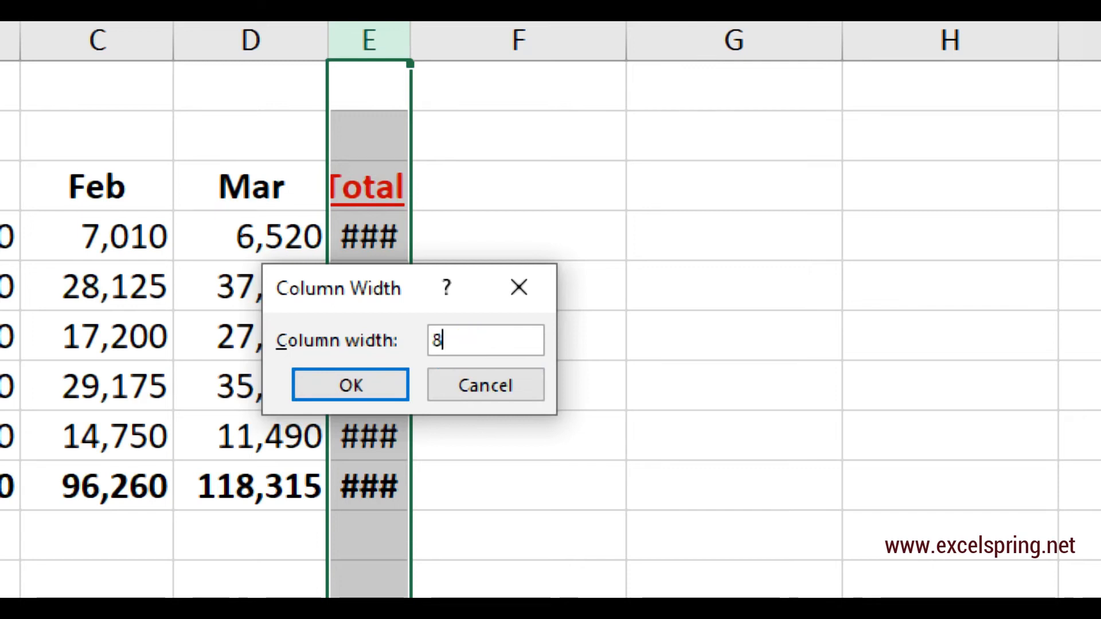
pyautogui.press('Return')
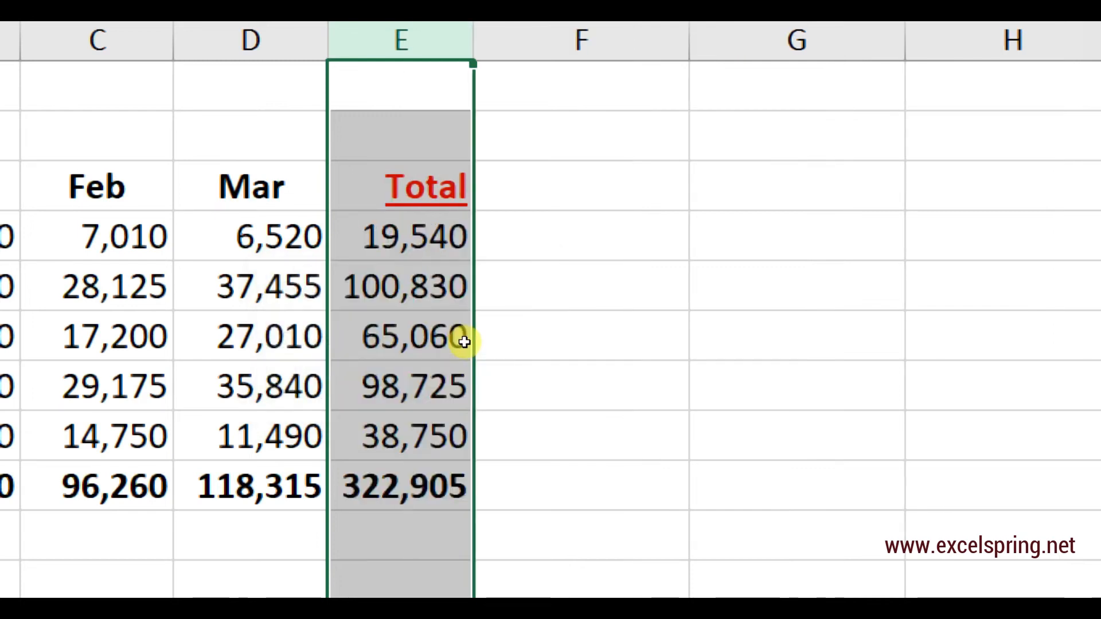
pyautogui.click(516, 343)
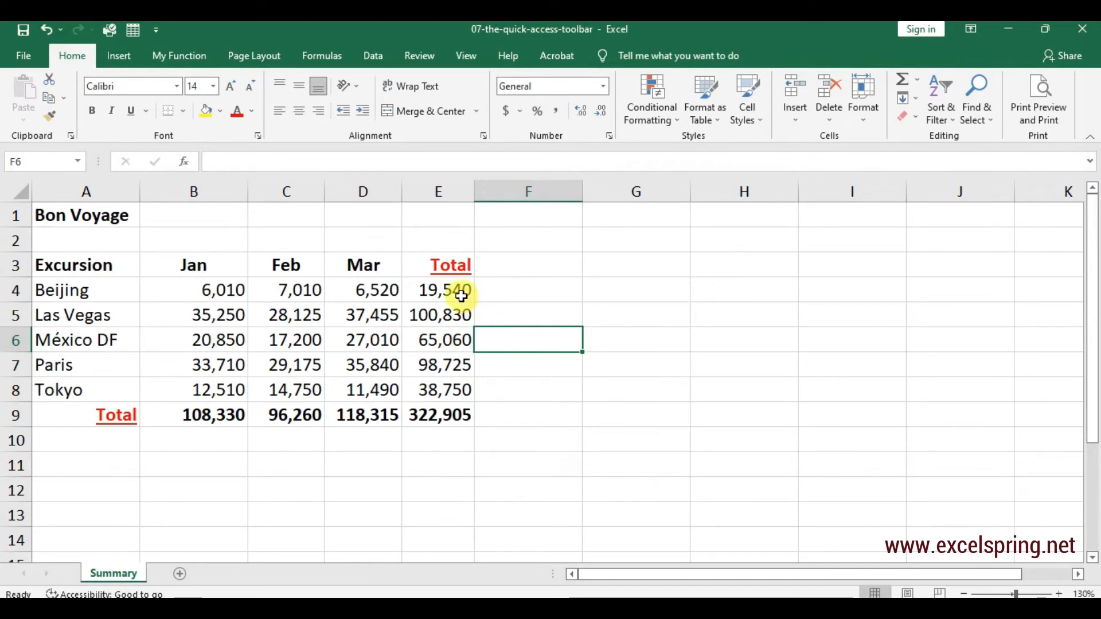
pyautogui.click(879, 130)
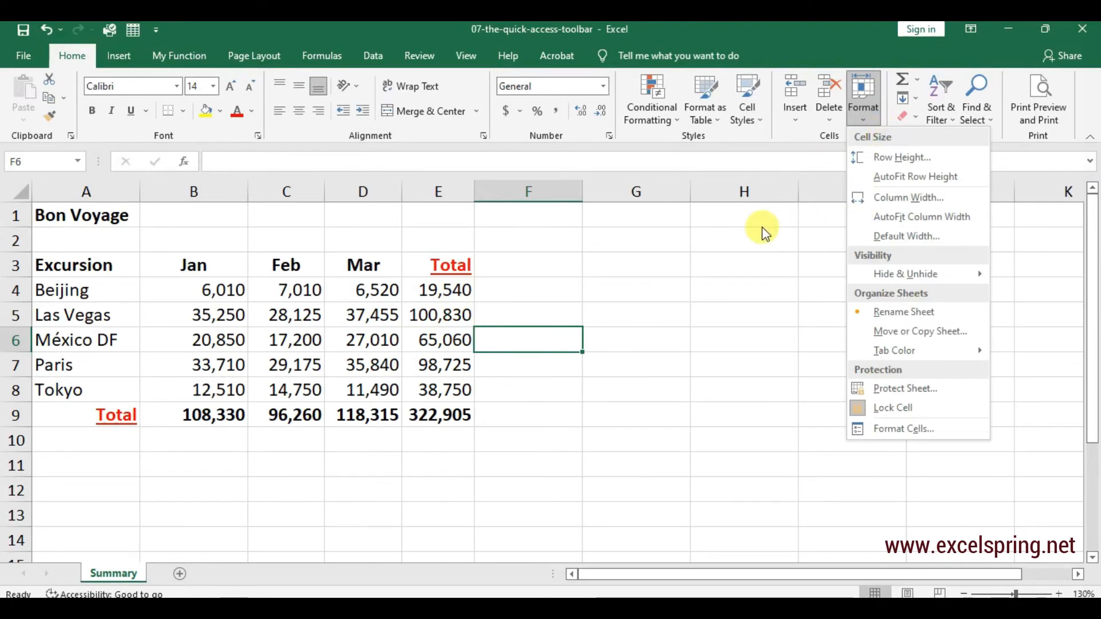
pyautogui.click(356, 288)
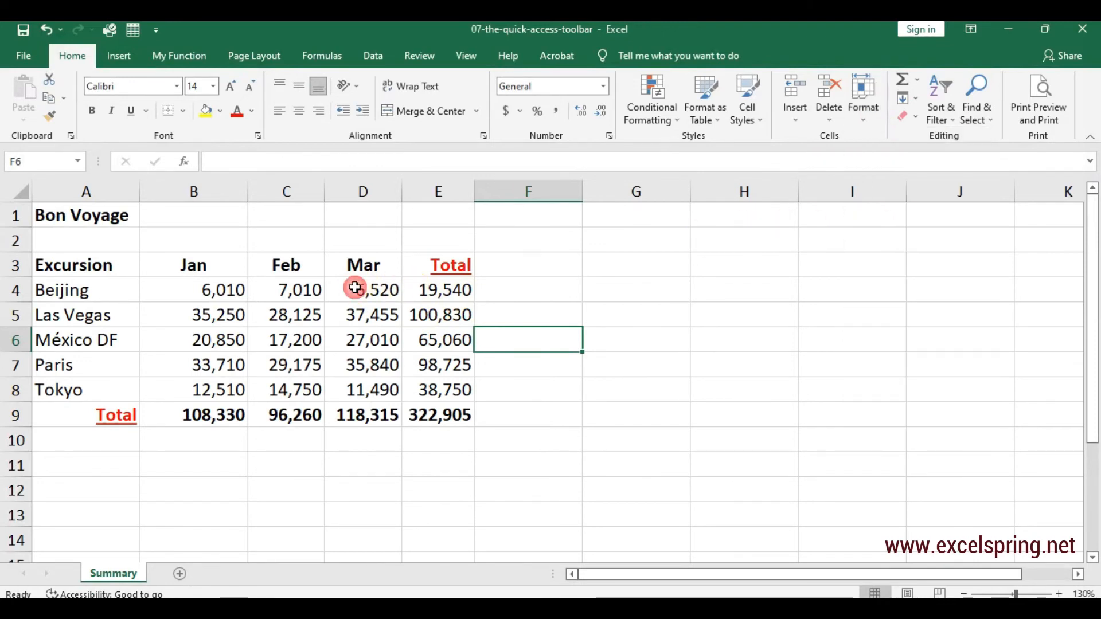
pyautogui.click(17, 216)
pyautogui.click(863, 113)
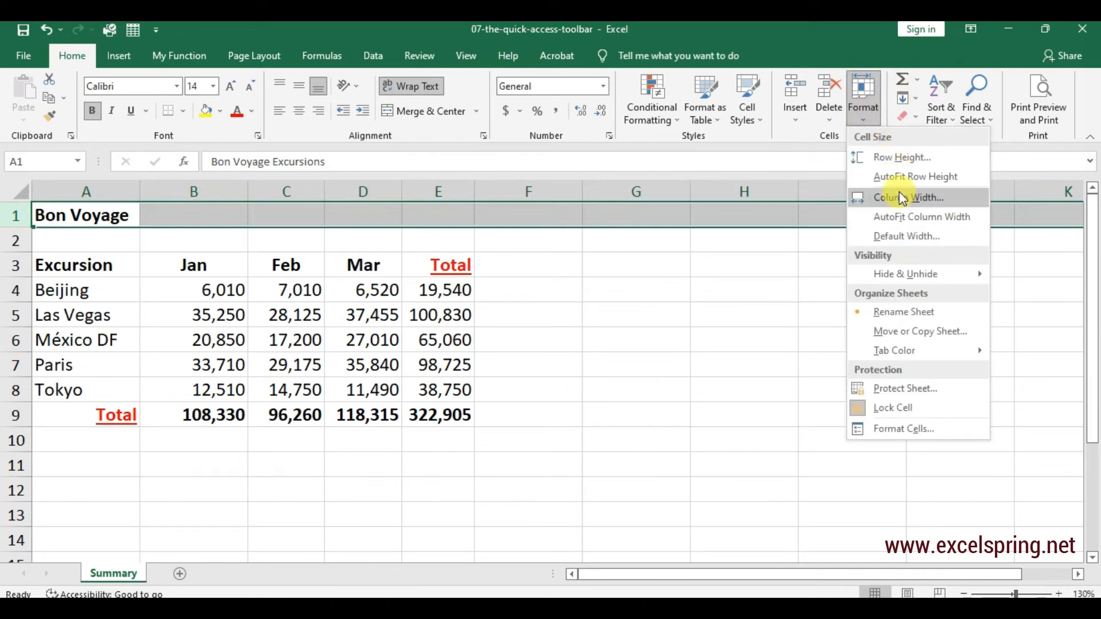
pyautogui.click(446, 344)
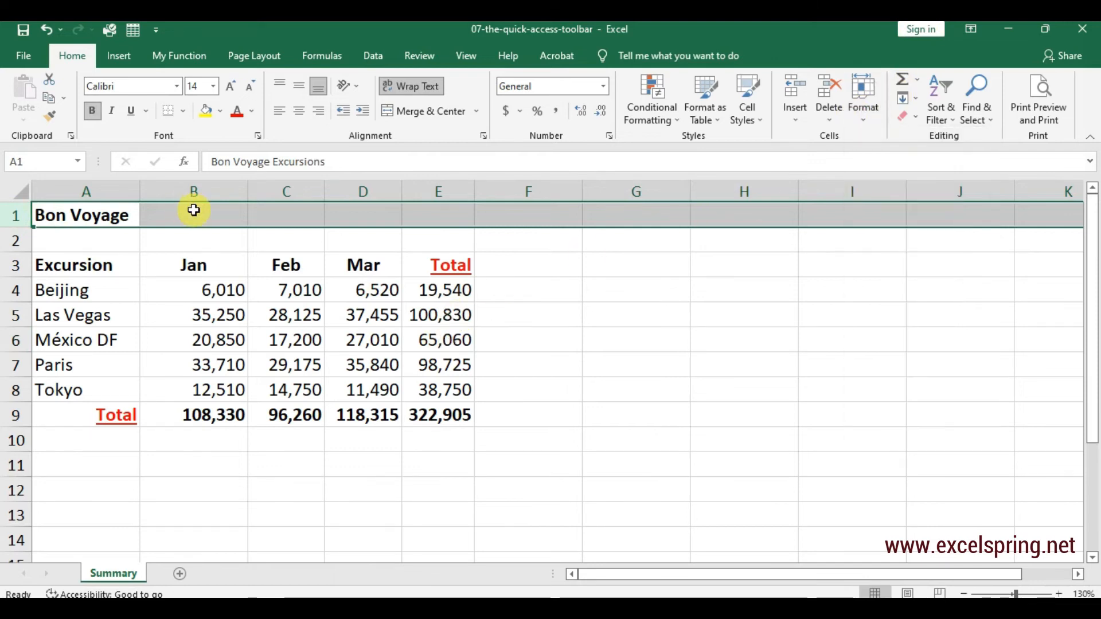
# - Check the full title text in cell A1, and AutoFit the height of row 1 to the wrapped title Bon Voyage Excursions
pyautogui.click(192, 267)
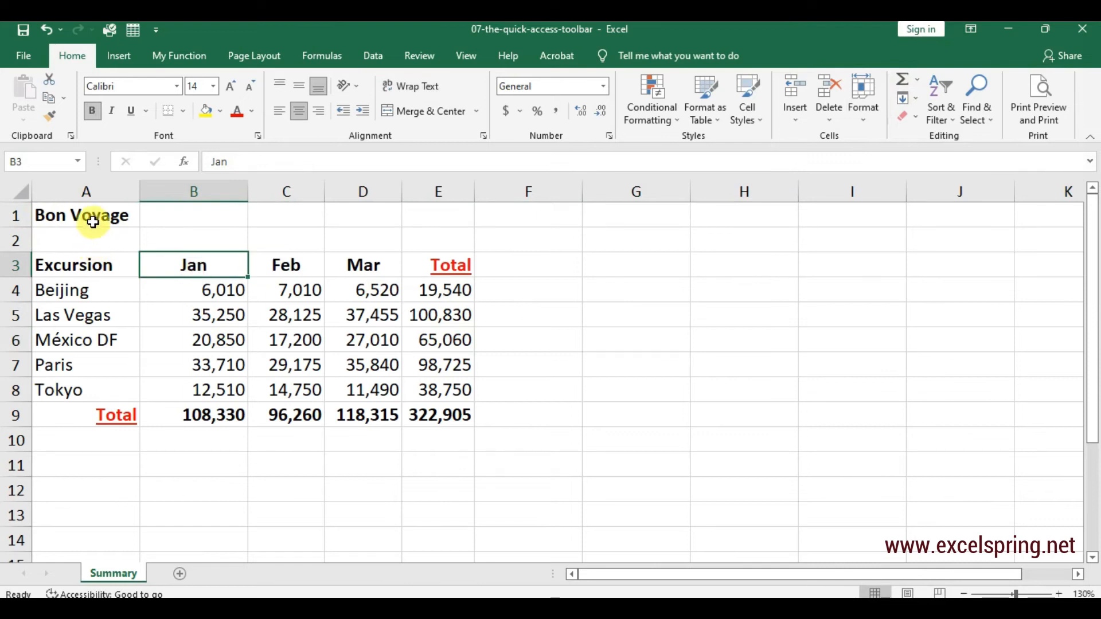
pyautogui.click(92, 219)
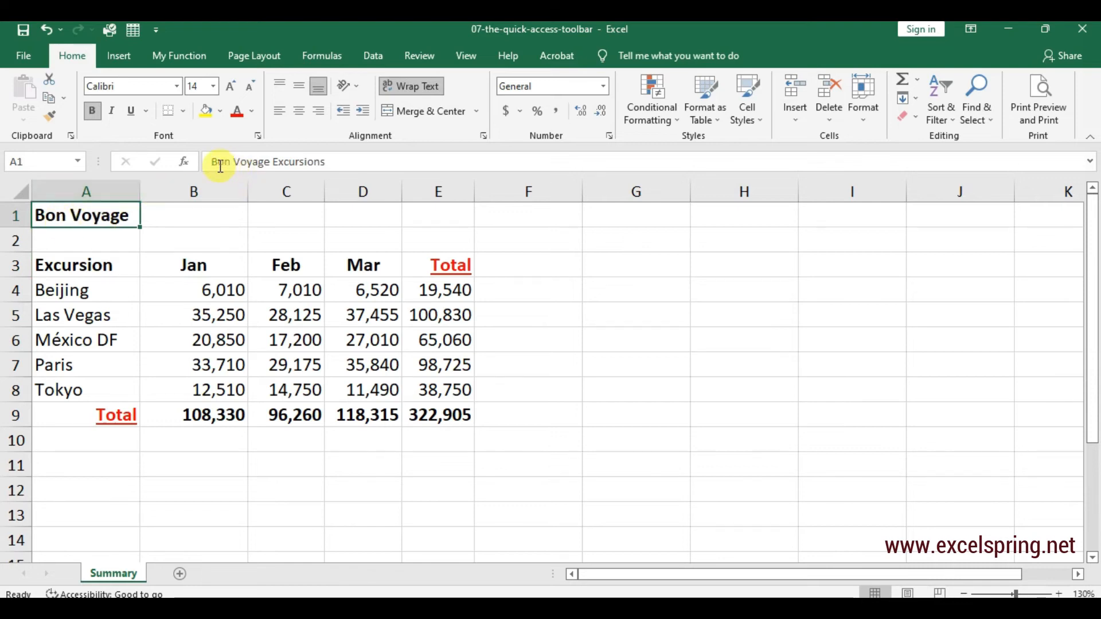
pyautogui.moveTo(210, 164); pyautogui.dragTo(328, 166)
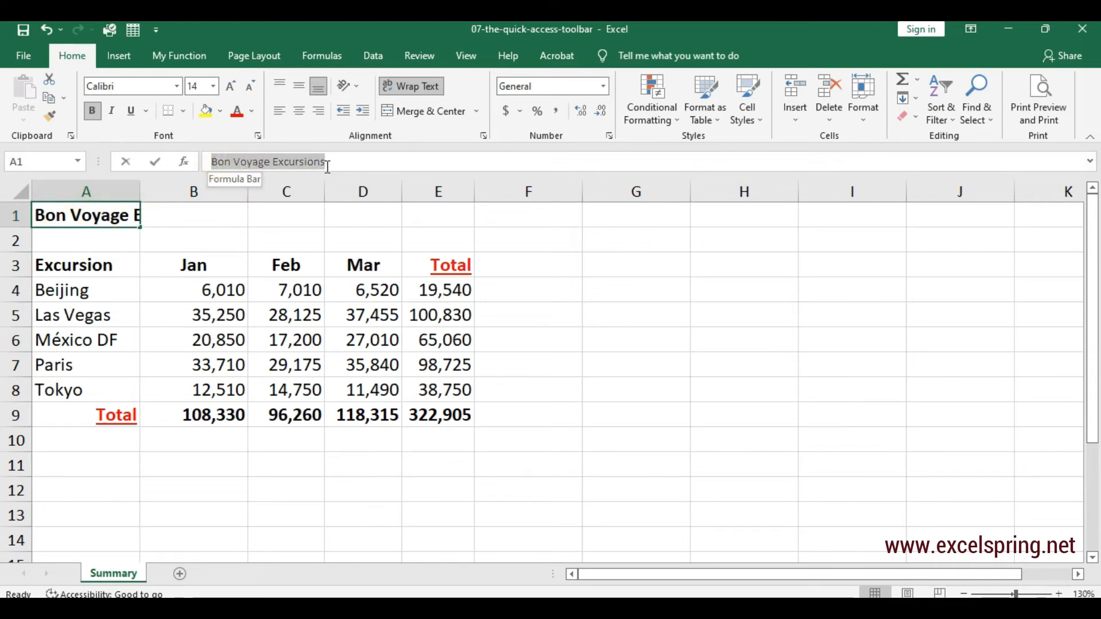
pyautogui.click(112, 263)
pyautogui.click(109, 221)
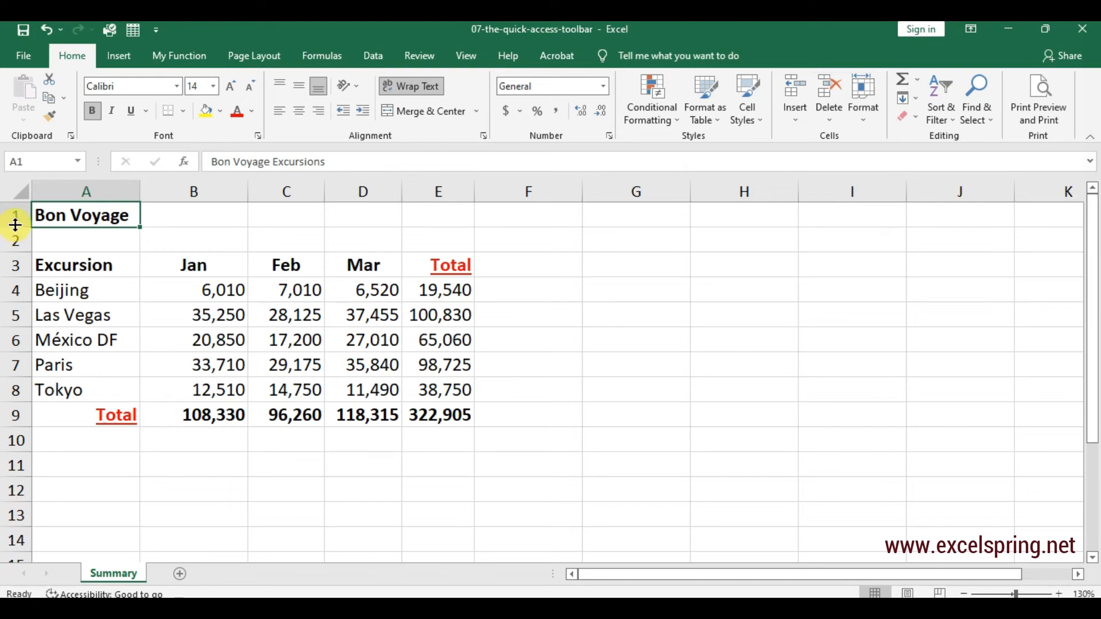
pyautogui.doubleClick(15, 224)
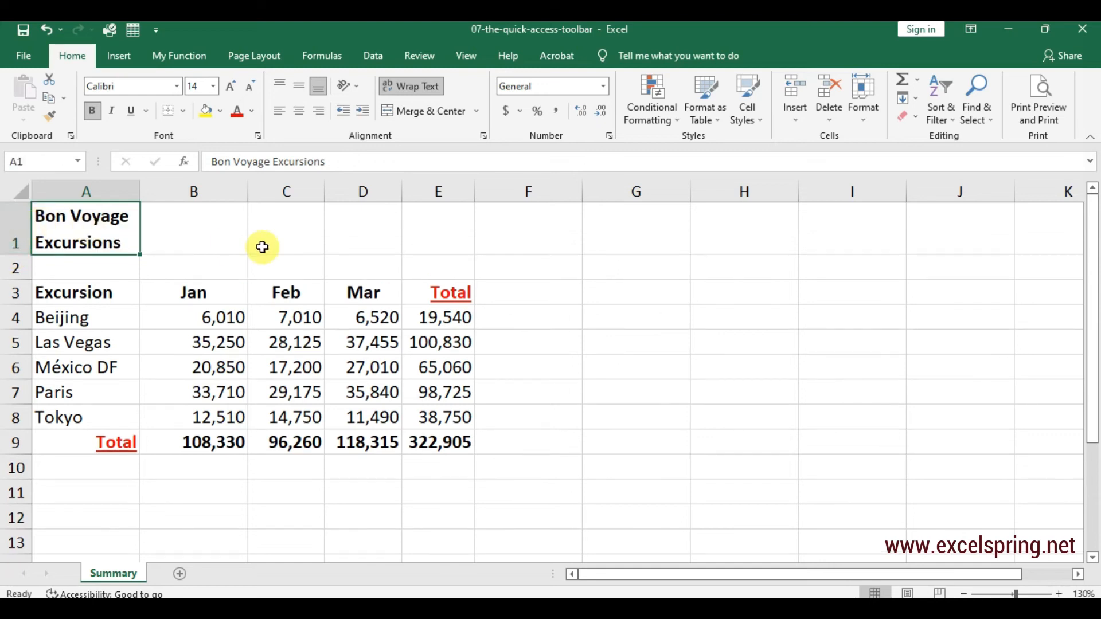
# - Increase the height of row 1 slightly by hand to give the two-line title a little extra room
pyautogui.click(262, 247)
pyautogui.click(96, 225)
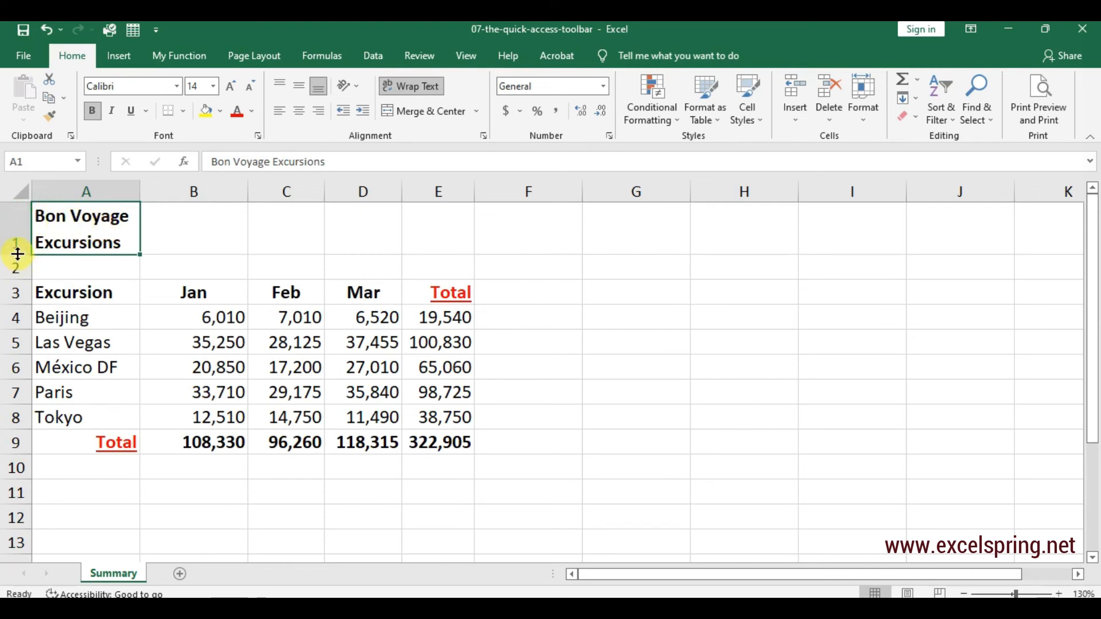
pyautogui.moveTo(17, 254)
pyautogui.mouseDown()
pyautogui.moveTo(17, 268)
pyautogui.moveTo(17, 258)
pyautogui.mouseUp()
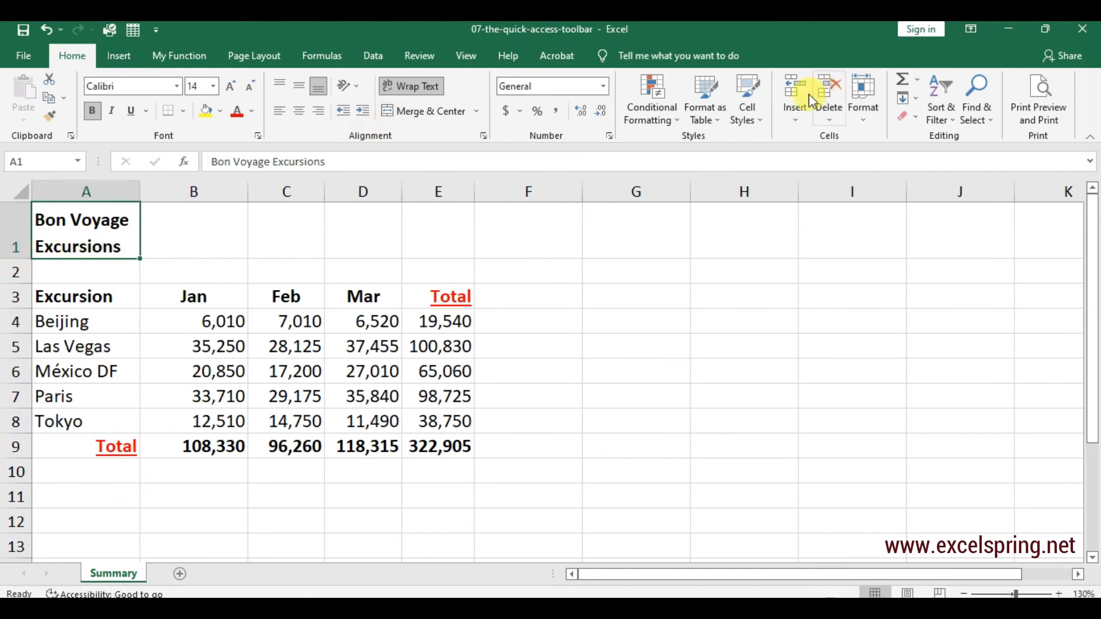
pyautogui.click(856, 115)
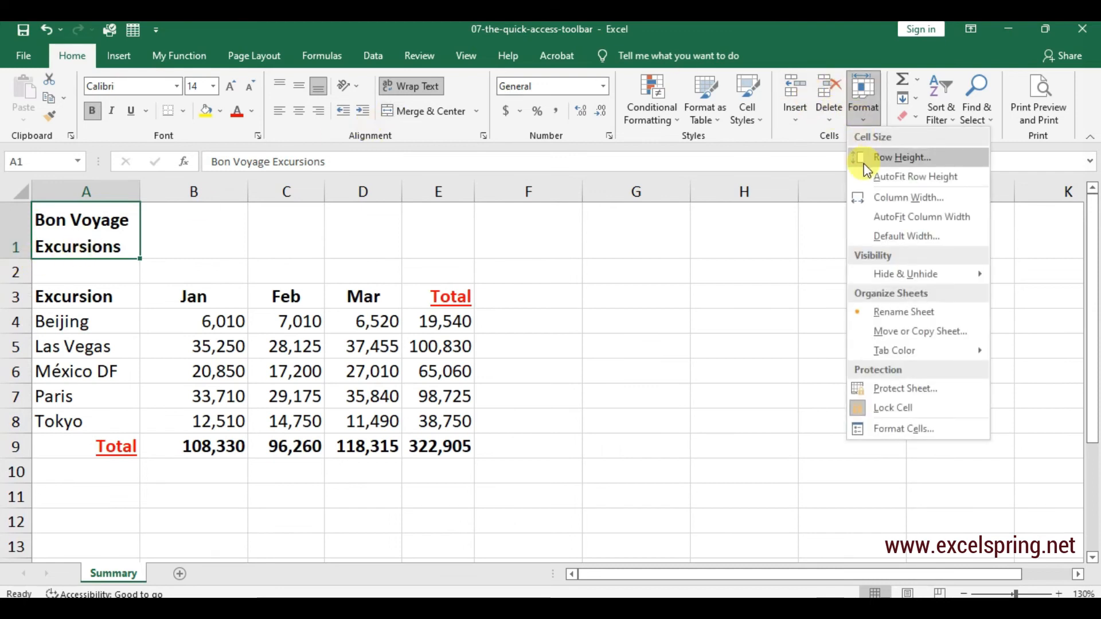
pyautogui.click(620, 291)
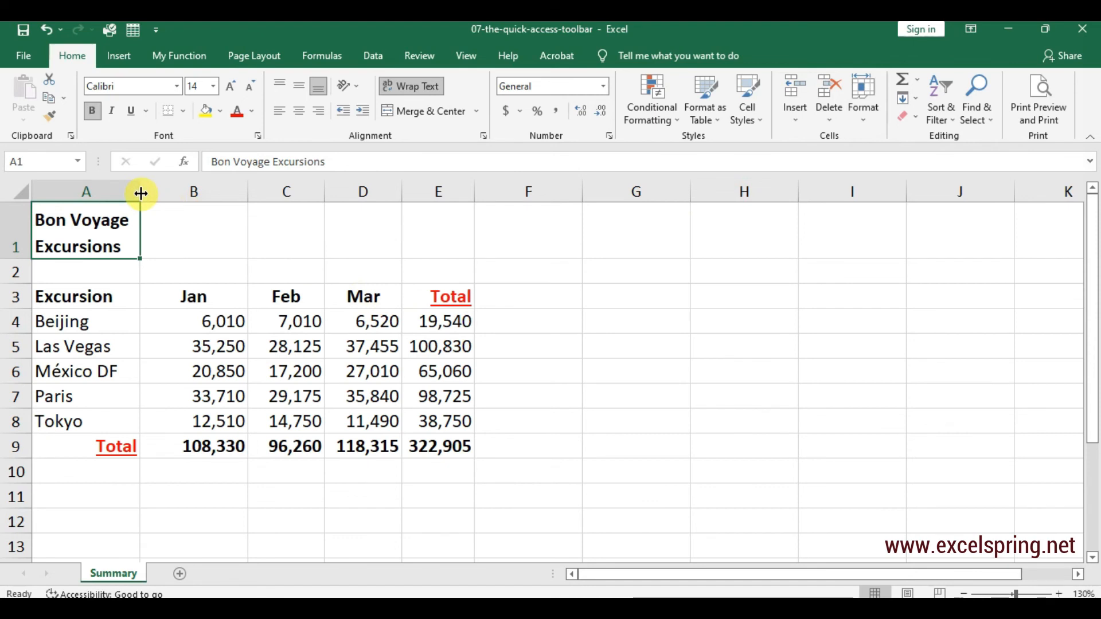
pyautogui.click(138, 297)
pyautogui.moveTo(90, 239); pyautogui.dragTo(444, 453)
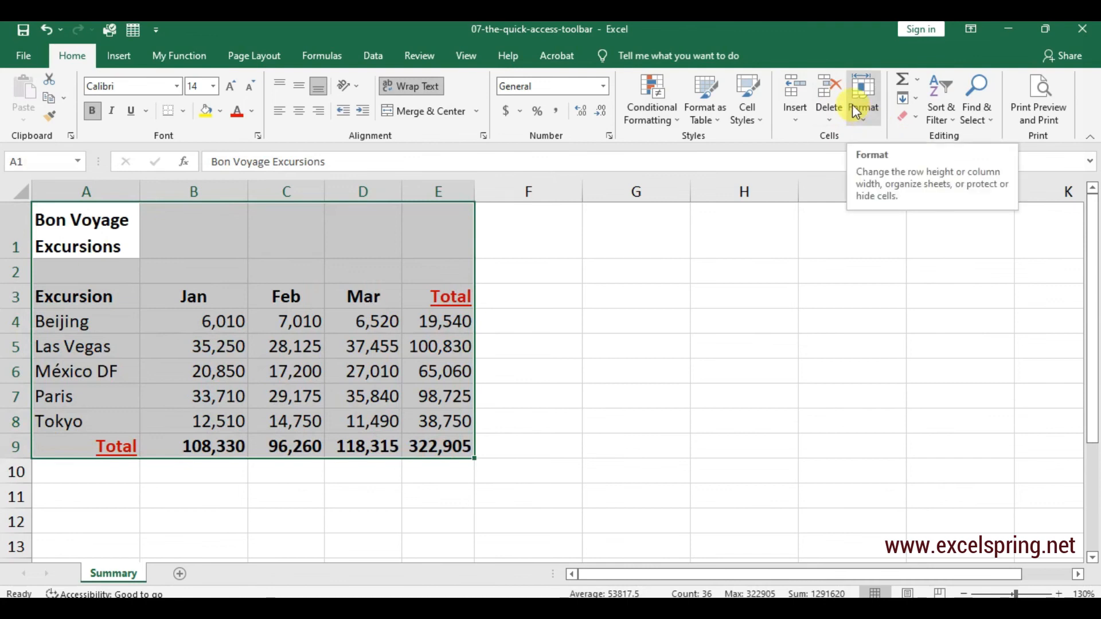
pyautogui.click(804, 339)
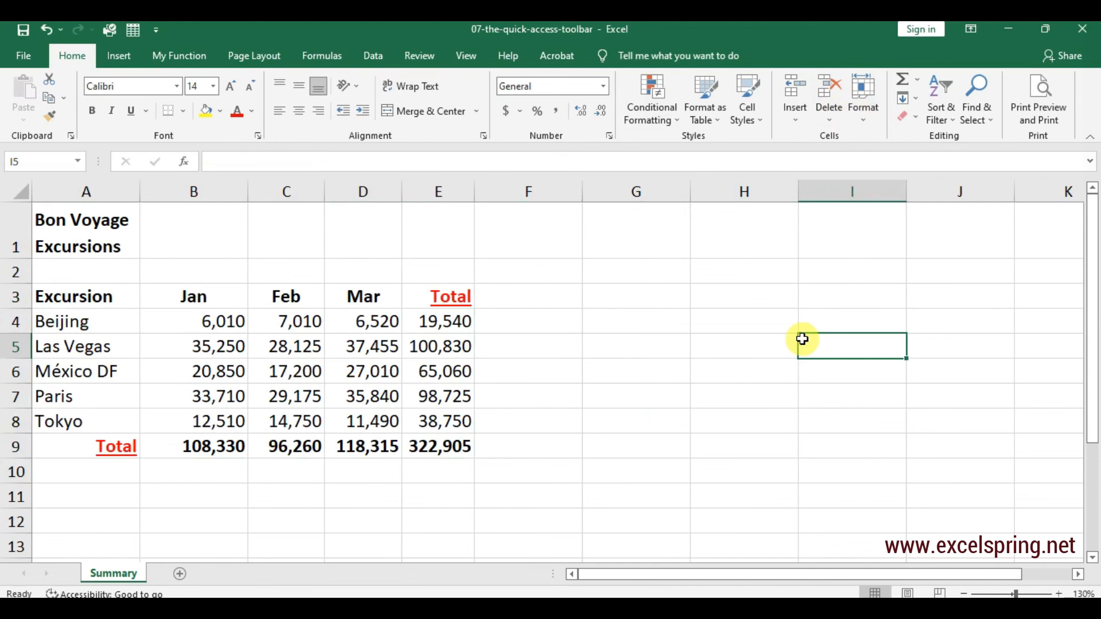